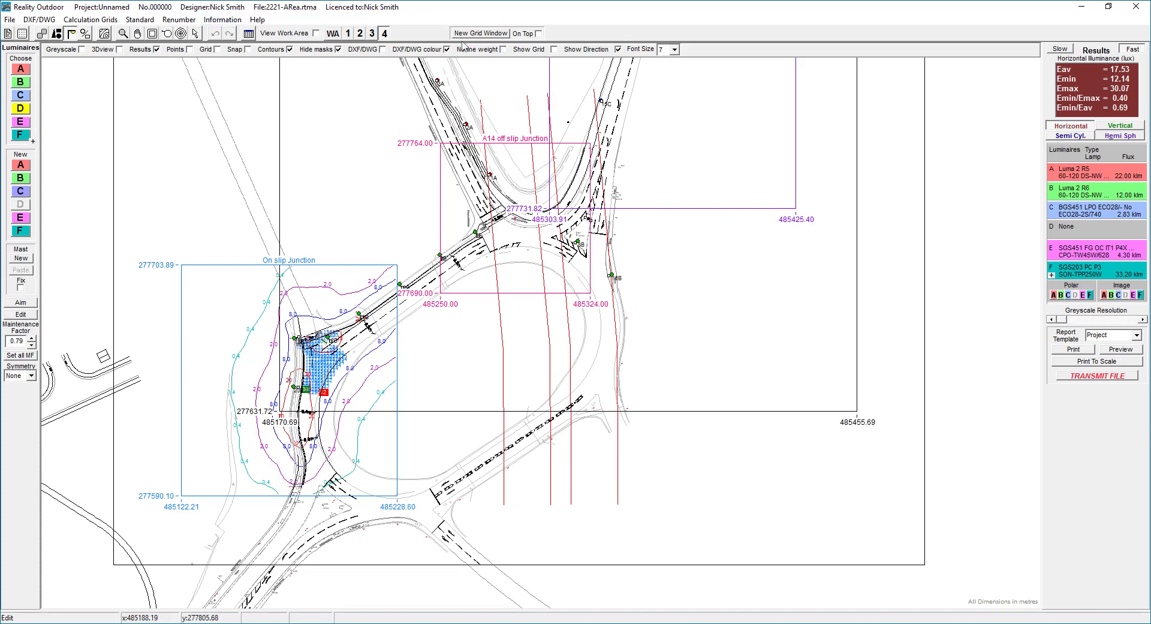
- Preview the report with the Short template, page through to its horizontal illuminance page, and close the preview
click(1136, 335)
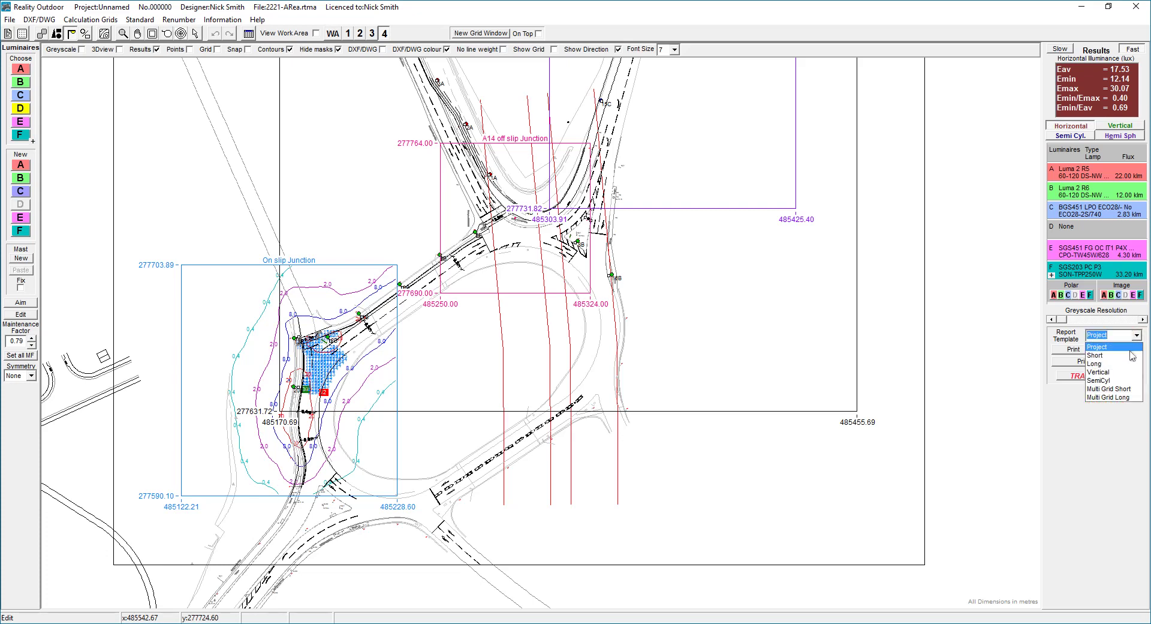
click(1129, 356)
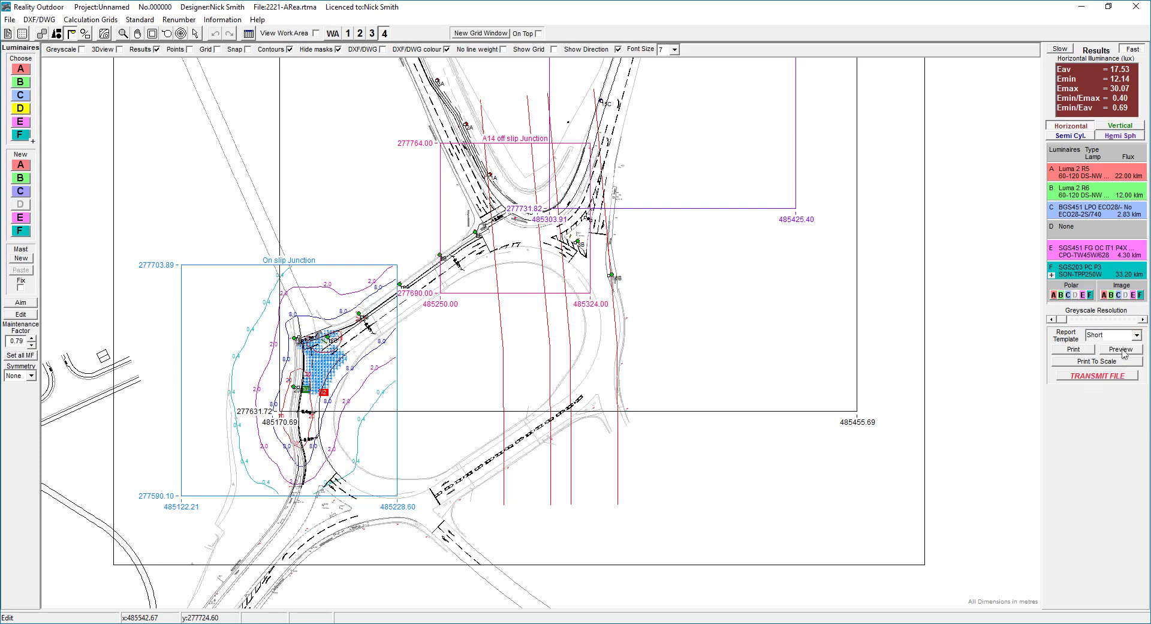
click(1121, 350)
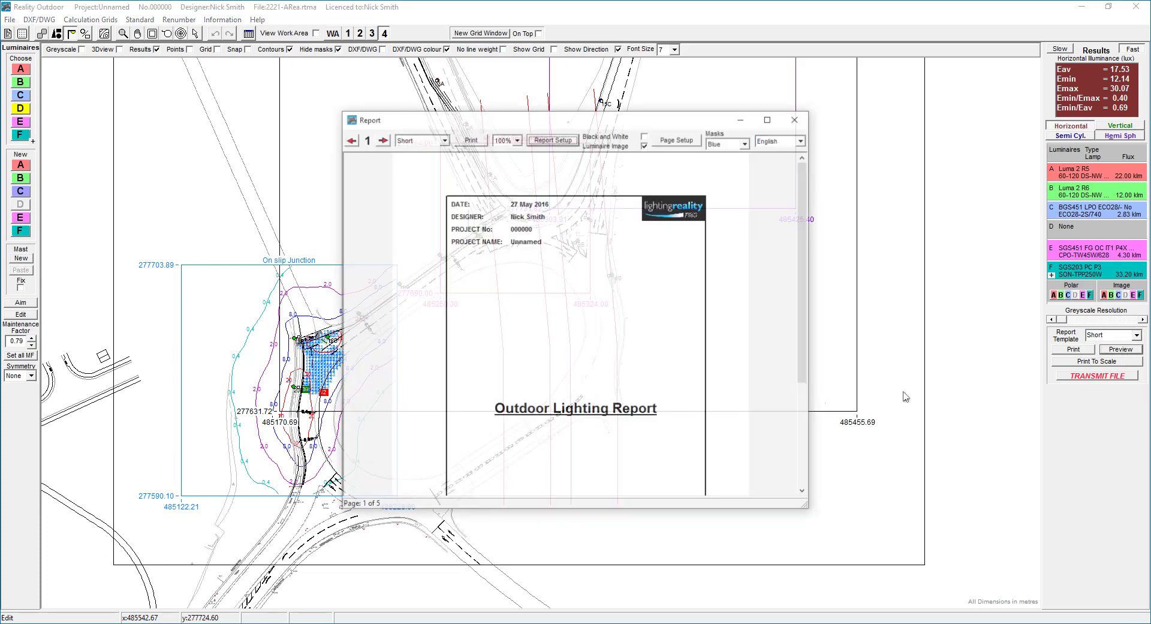
click(382, 140)
click(382, 139)
click(382, 140)
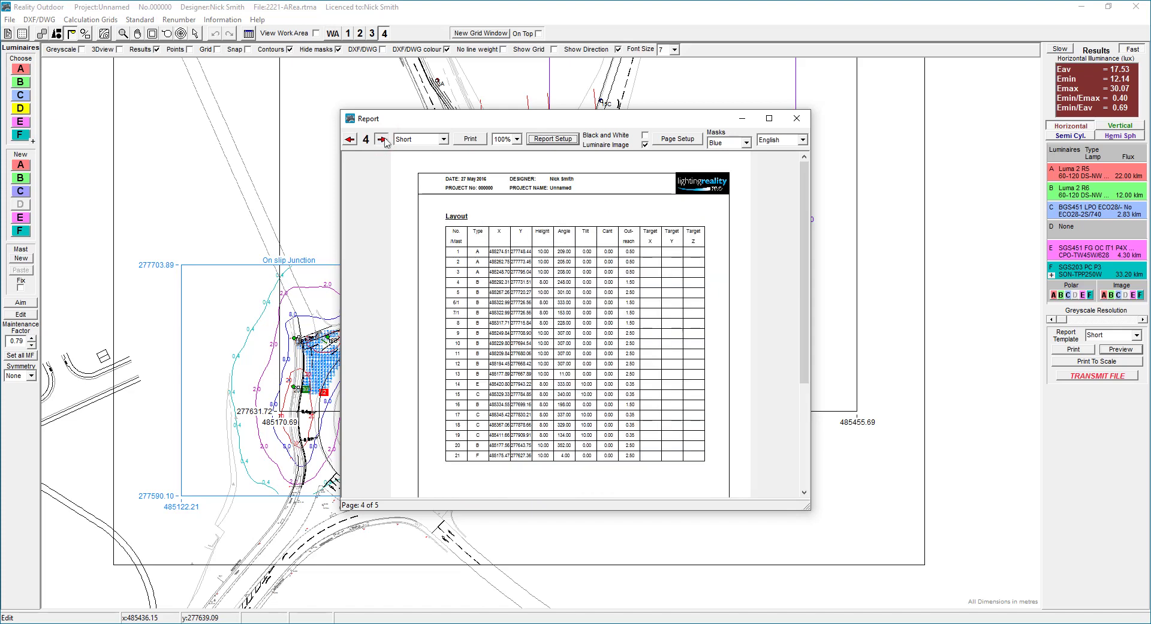
click(382, 140)
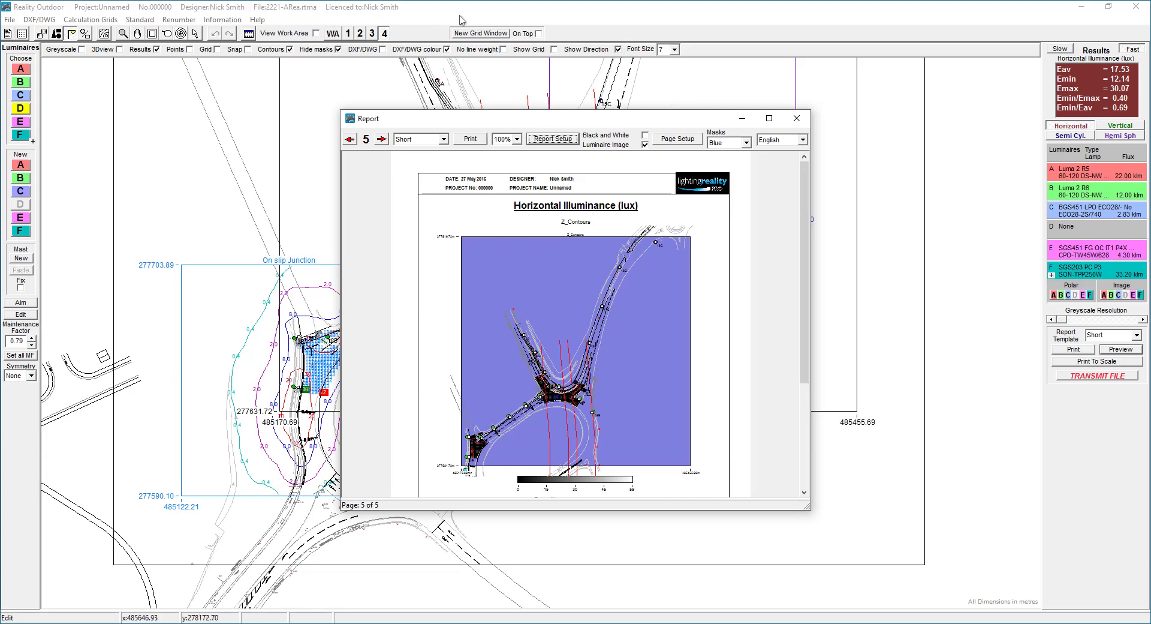
click(797, 119)
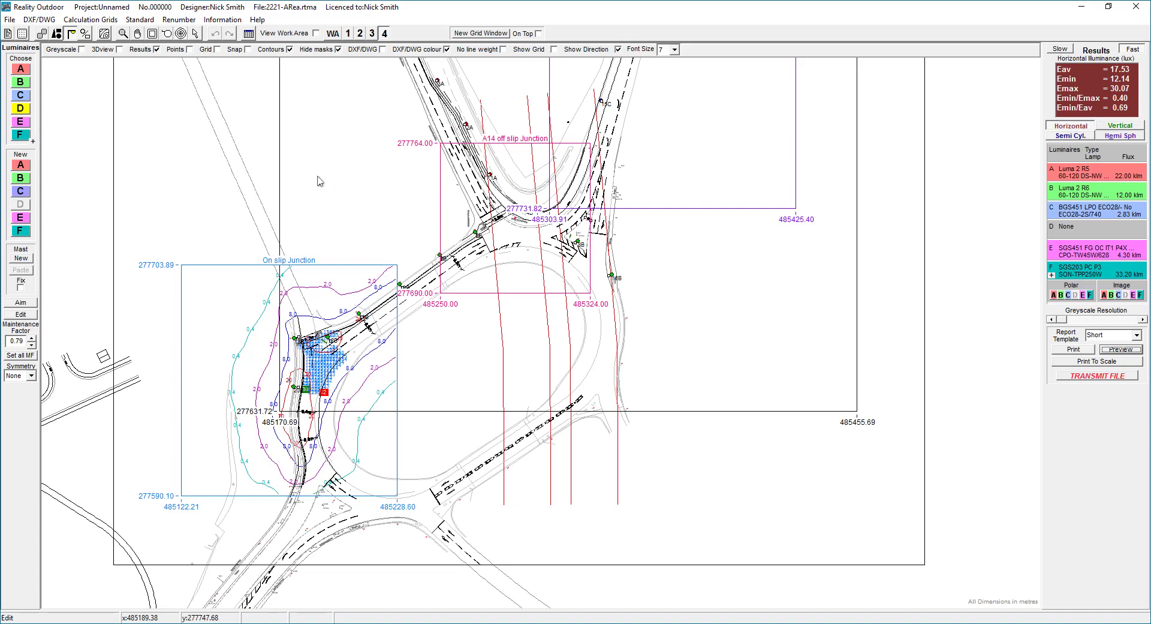
- Preview the report with the Multi Grid Short template and go to its Layout Report page
click(1136, 335)
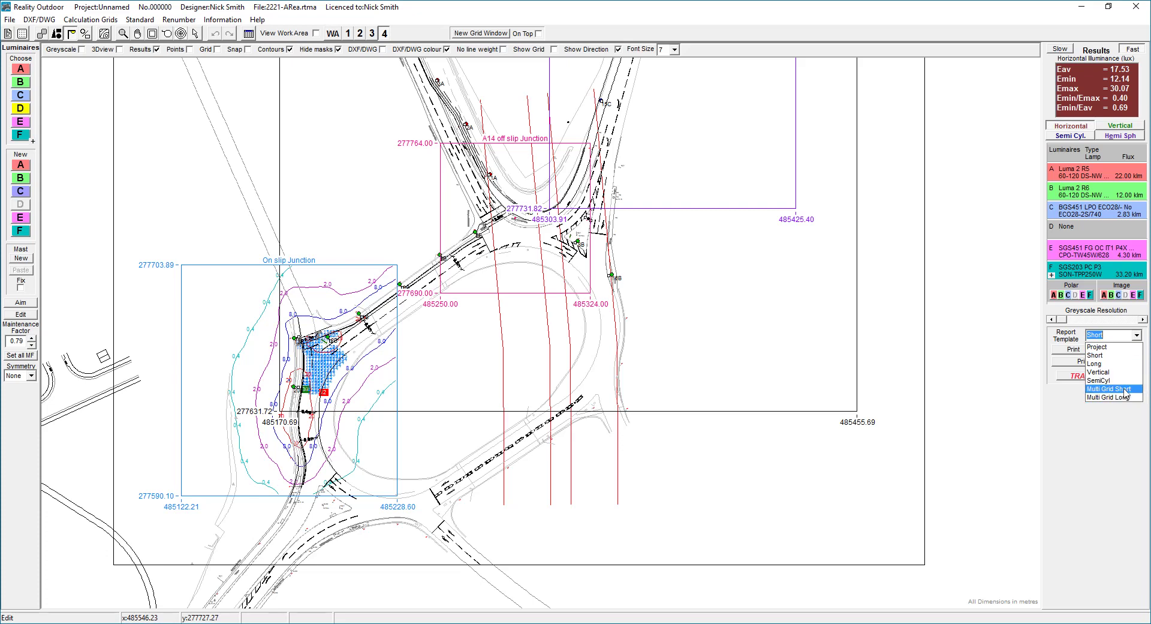
click(1126, 388)
click(1120, 352)
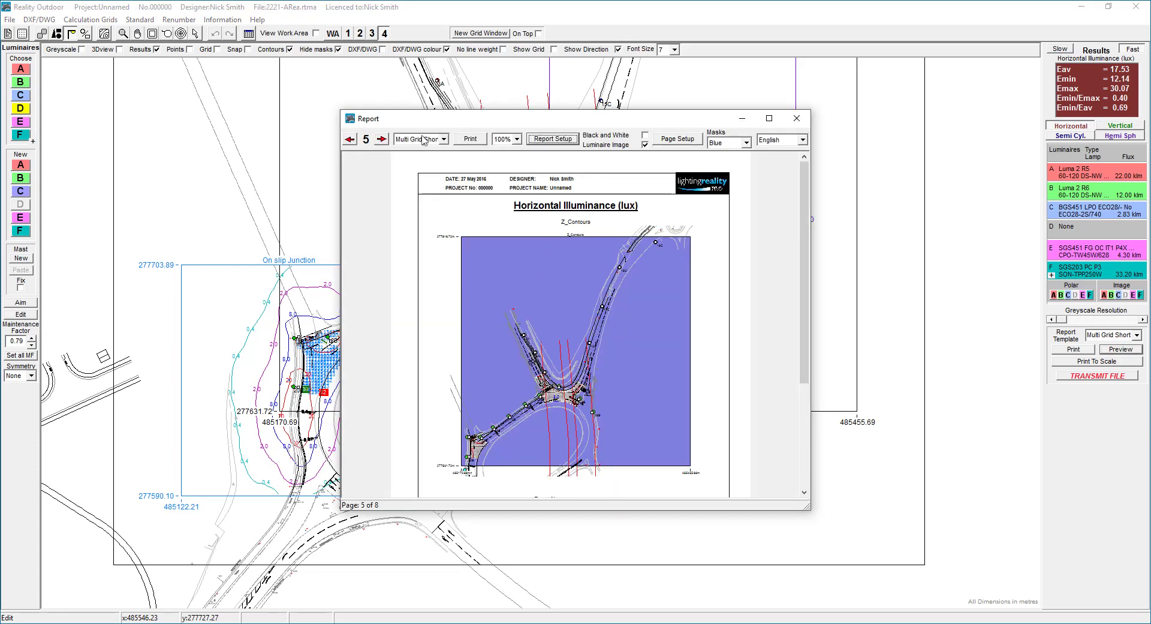
click(350, 139)
click(349, 139)
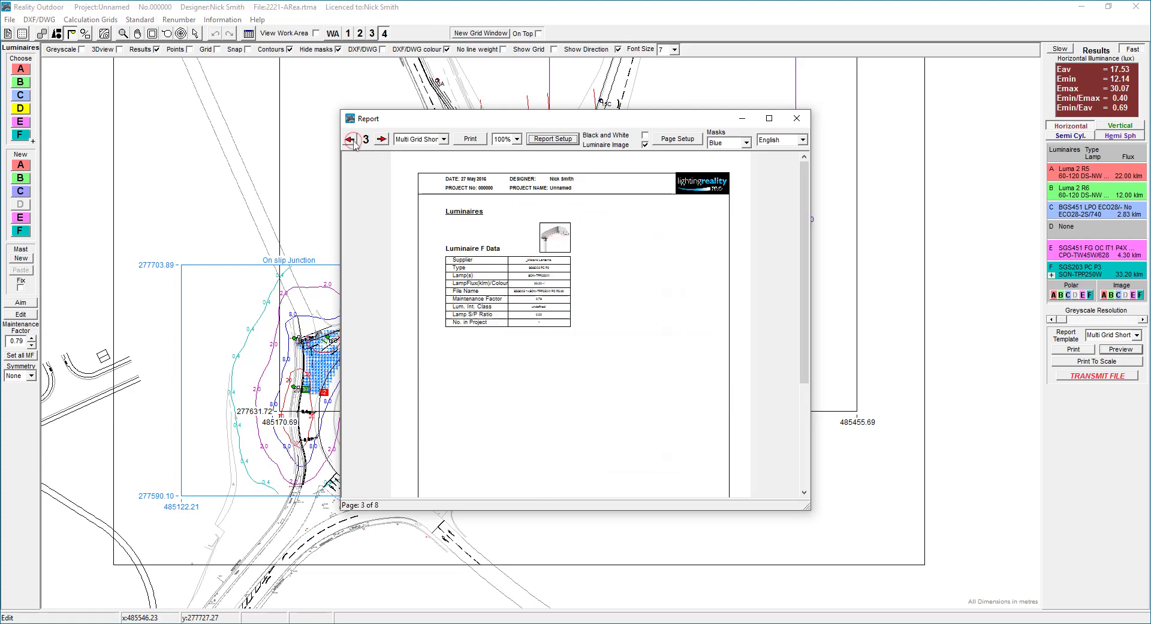
click(350, 139)
click(350, 139)
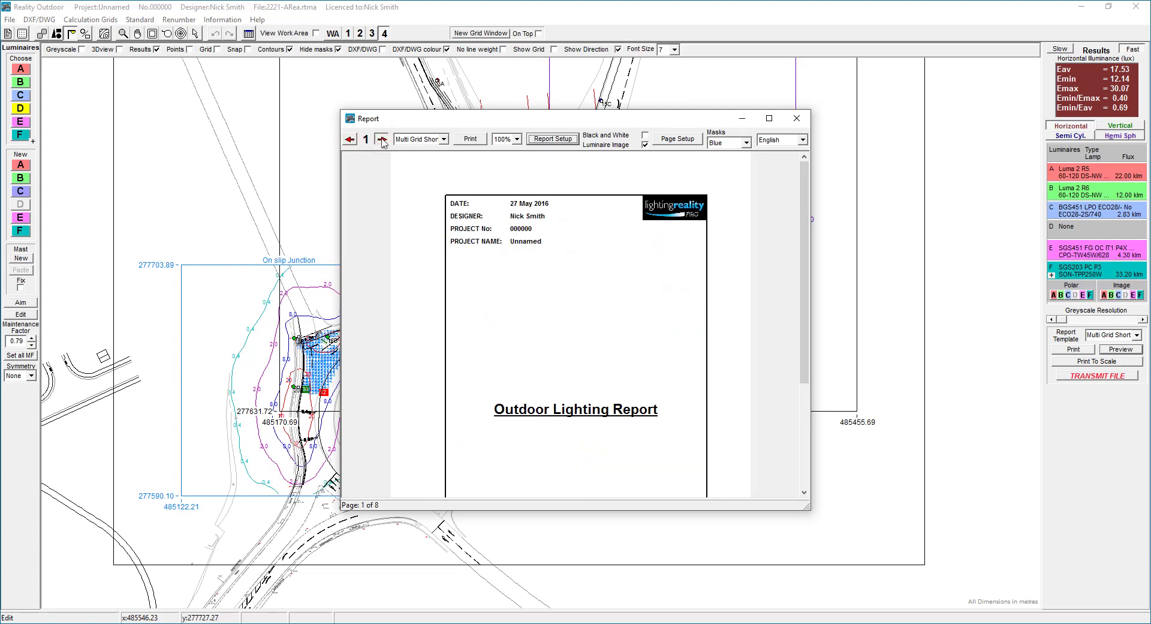
click(381, 139)
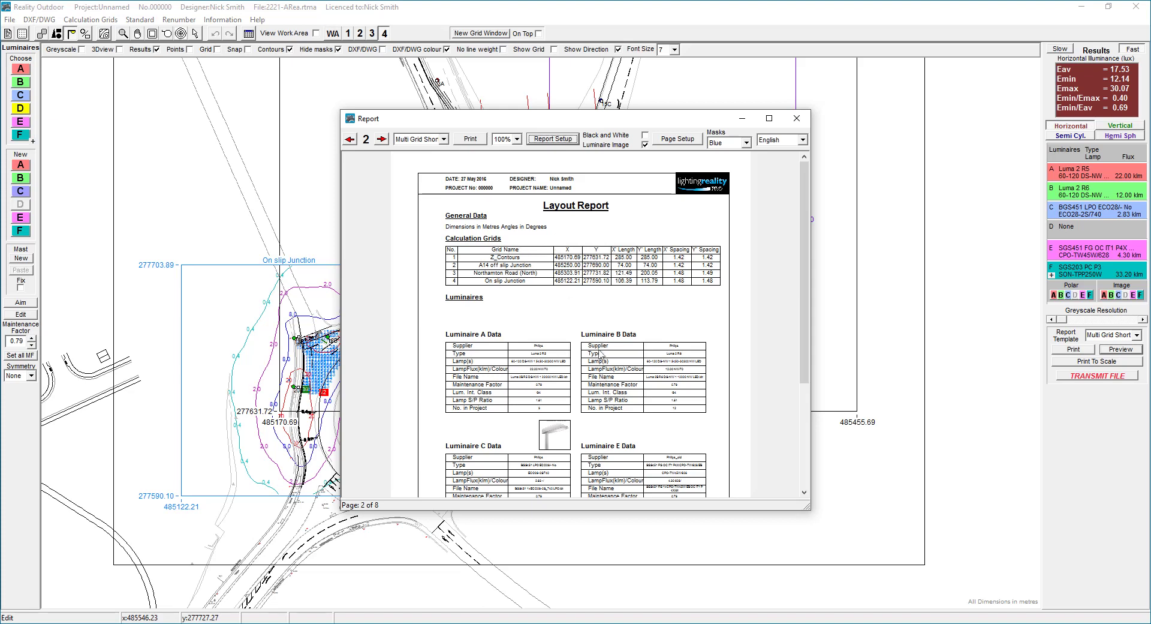
- Enlarge the report preview to show the full page height and browse the multi-grid illuminance pages up to page 7
drag(674, 112, 674, 49)
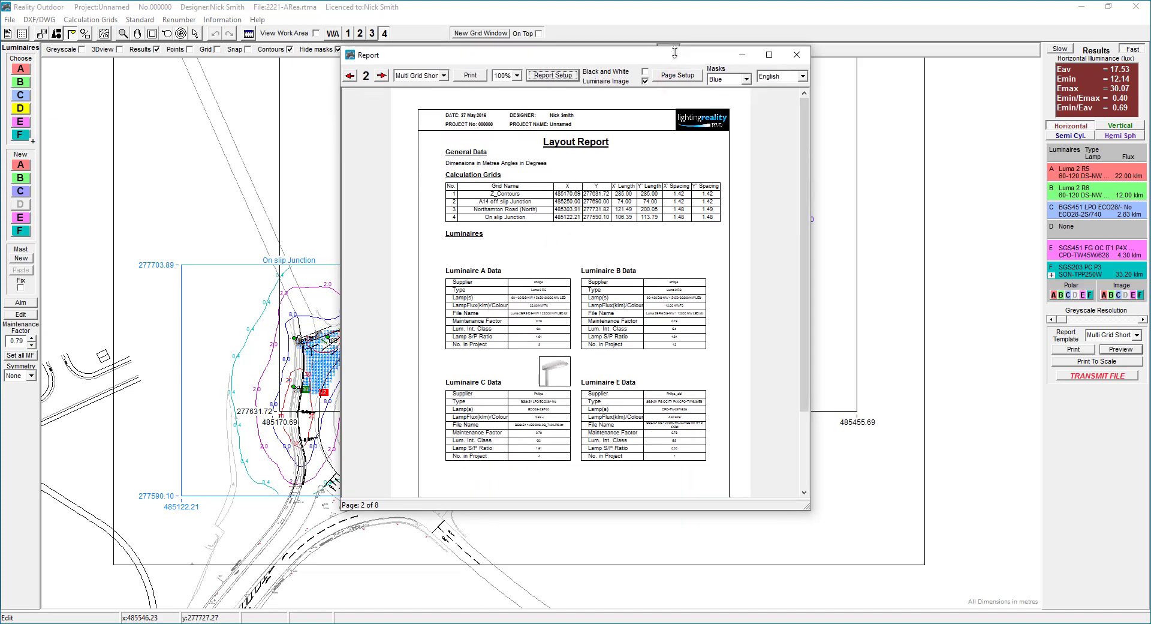
drag(808, 509, 812, 587)
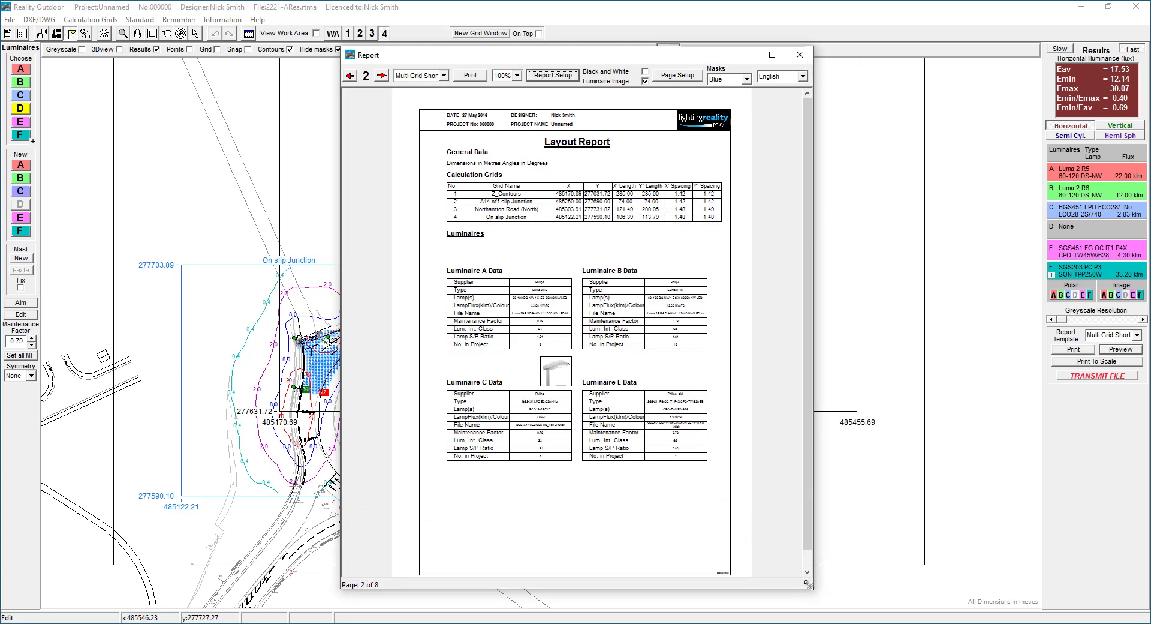
click(382, 75)
click(381, 75)
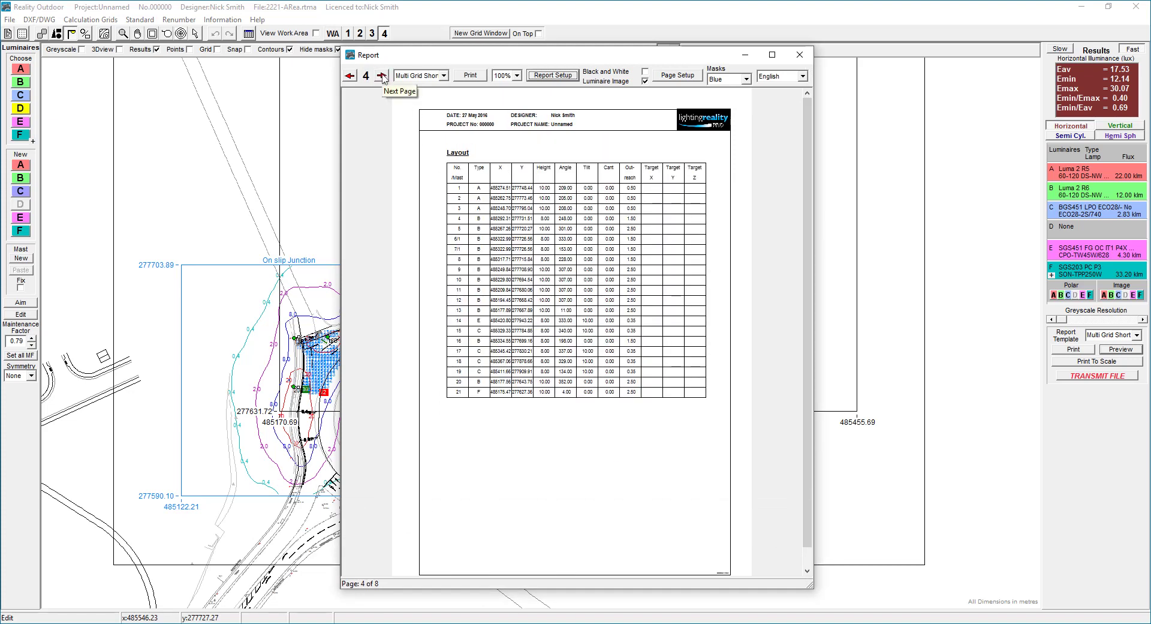
click(382, 76)
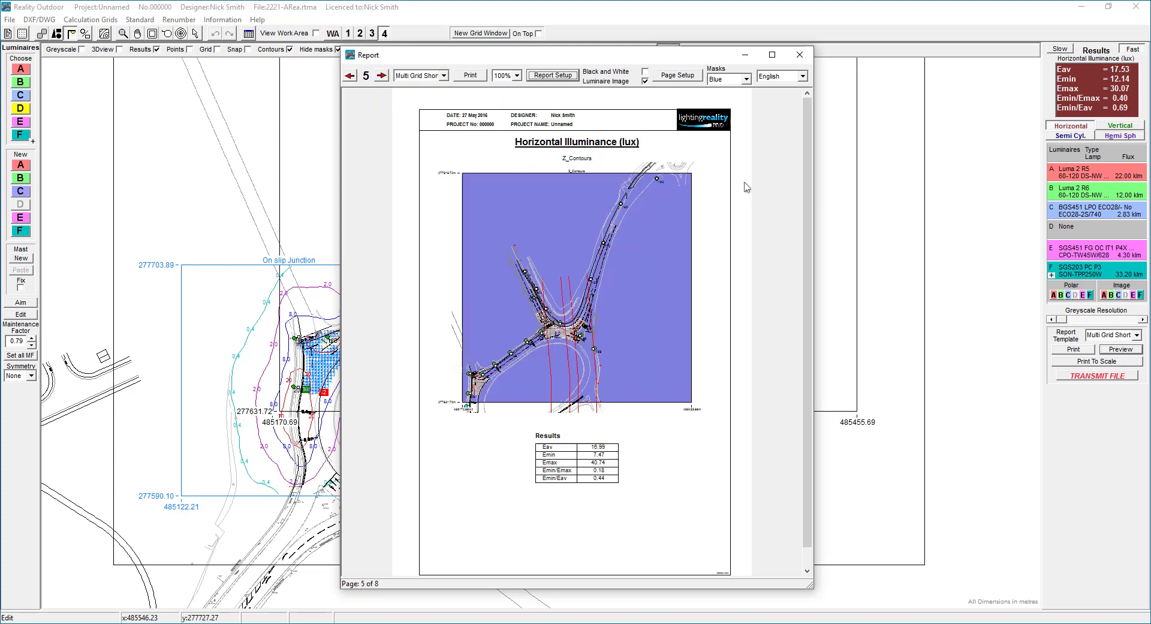
click(382, 76)
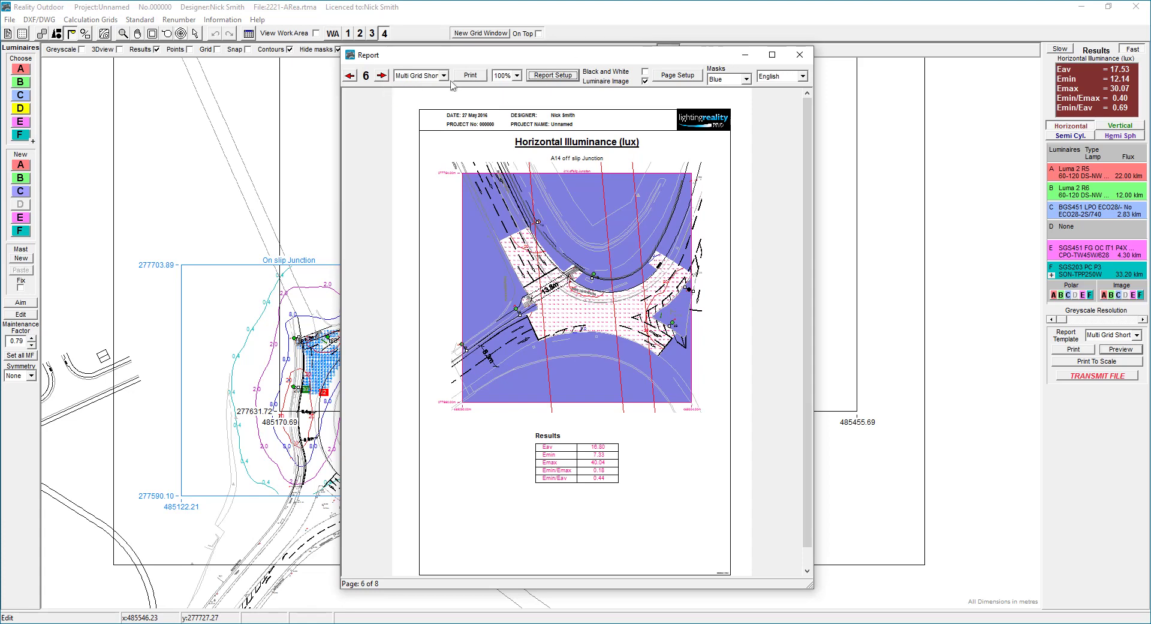
click(383, 76)
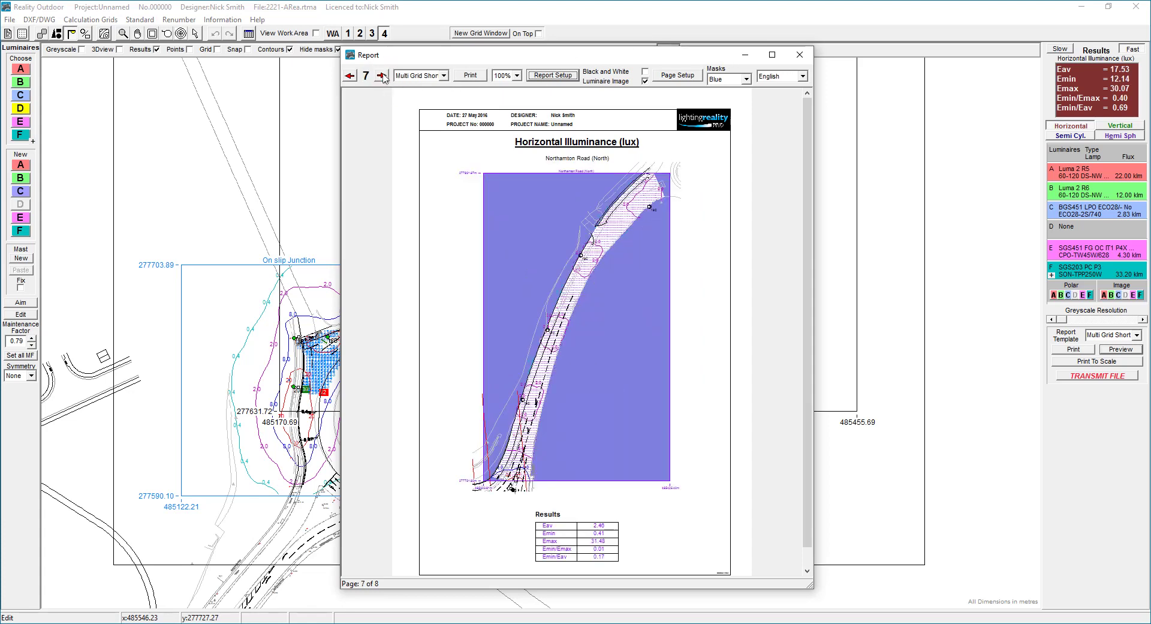
- Set the report's masks to Hide and view the On slip Junction page
click(747, 79)
click(733, 99)
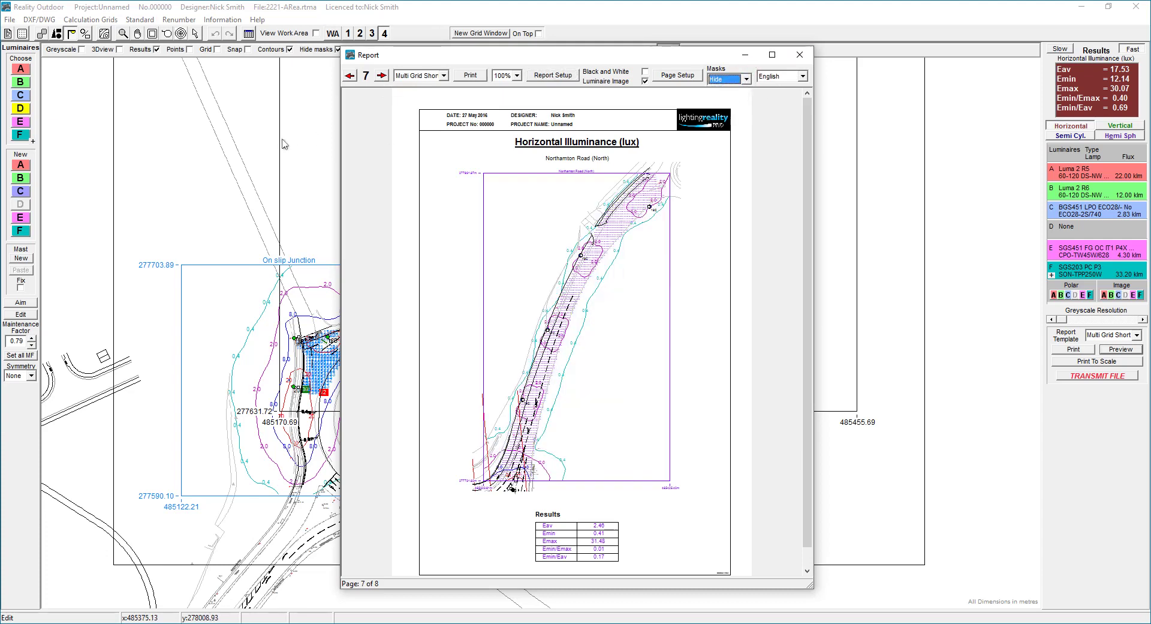
click(382, 76)
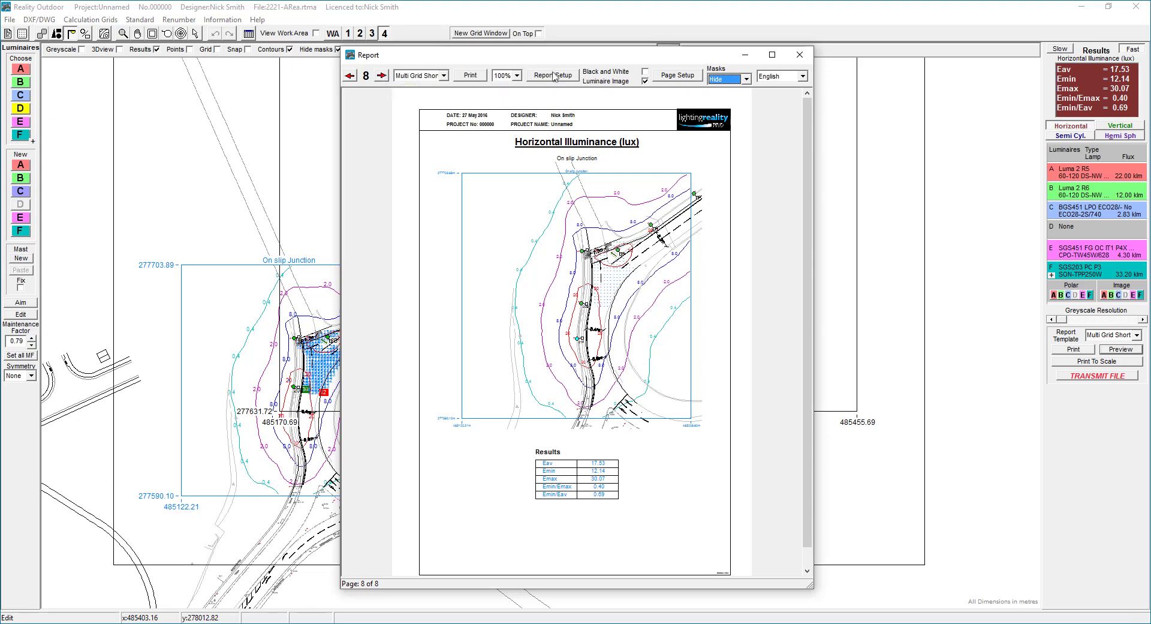
- Preview the report with the Multi Grid Long template, look through its Z_Contours illuminance pages, and close the preview
click(1136, 337)
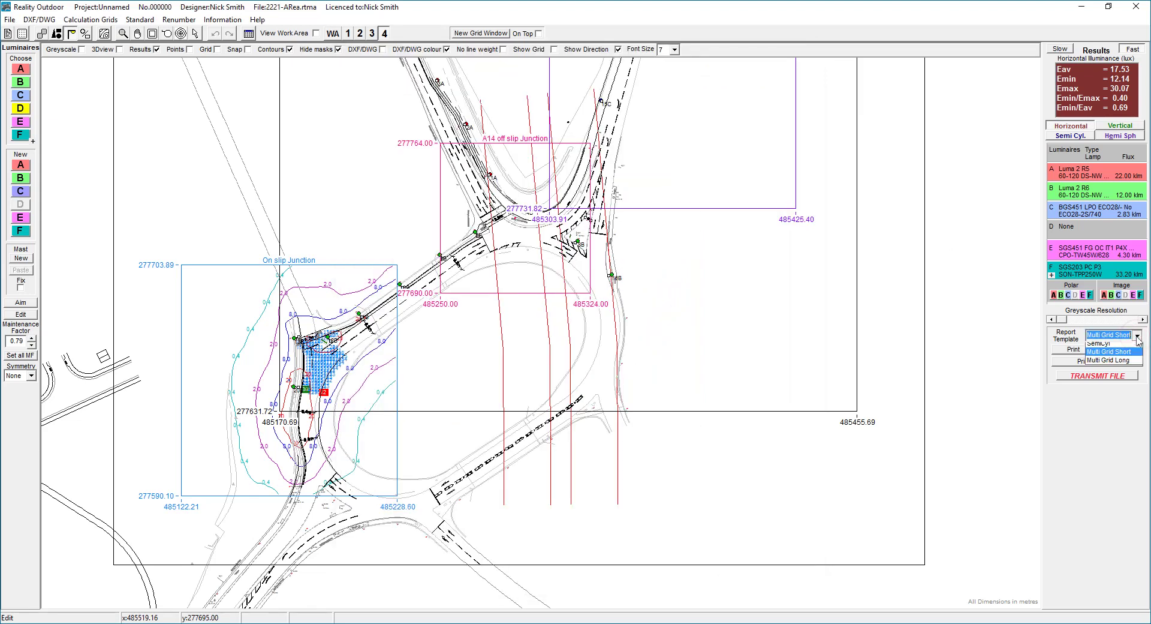
click(1109, 390)
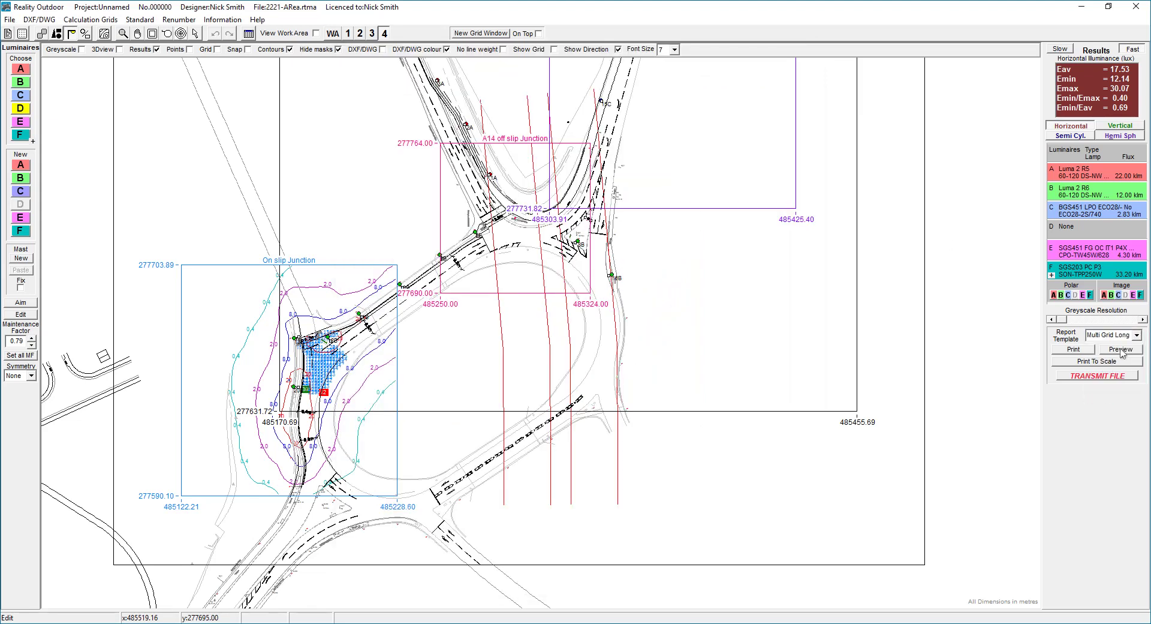
click(1121, 350)
click(382, 76)
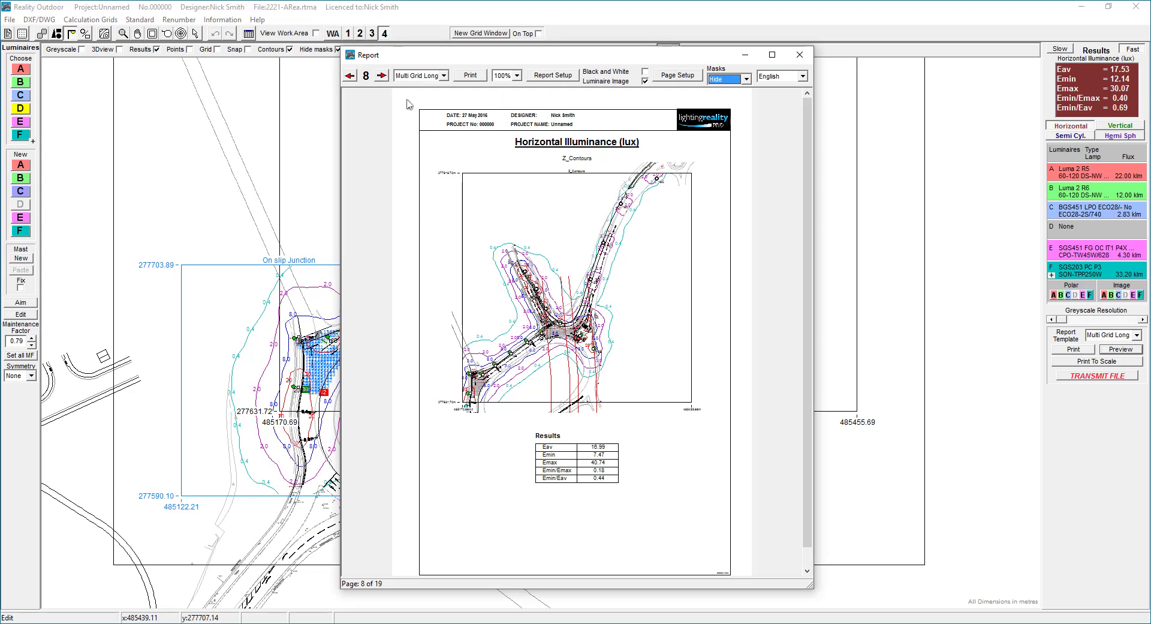
click(382, 76)
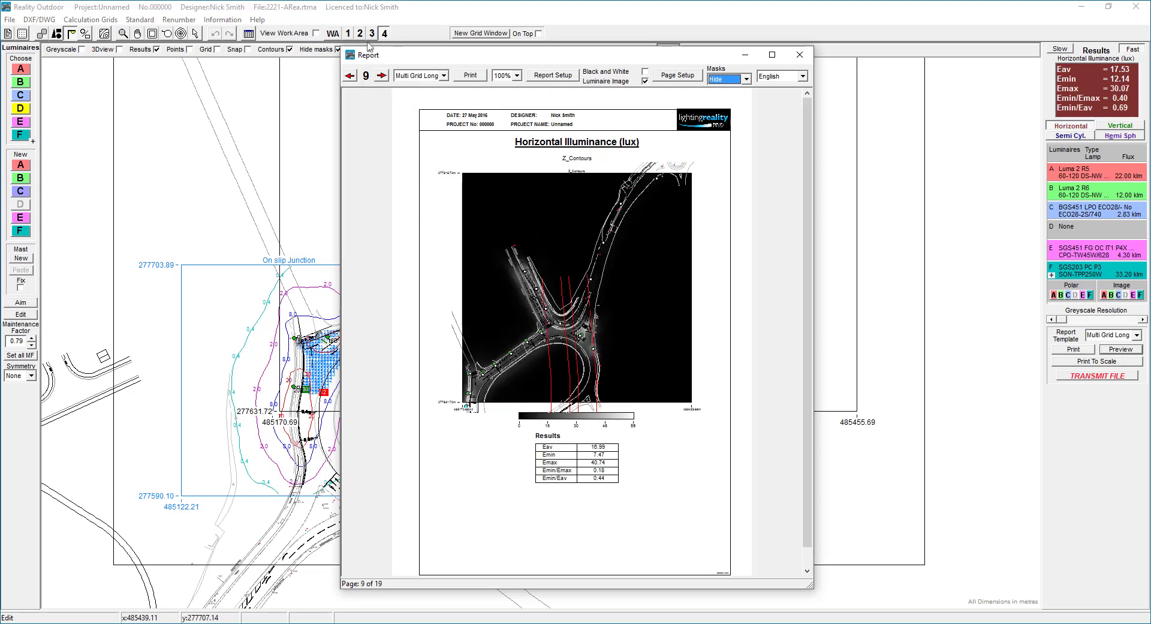
click(382, 76)
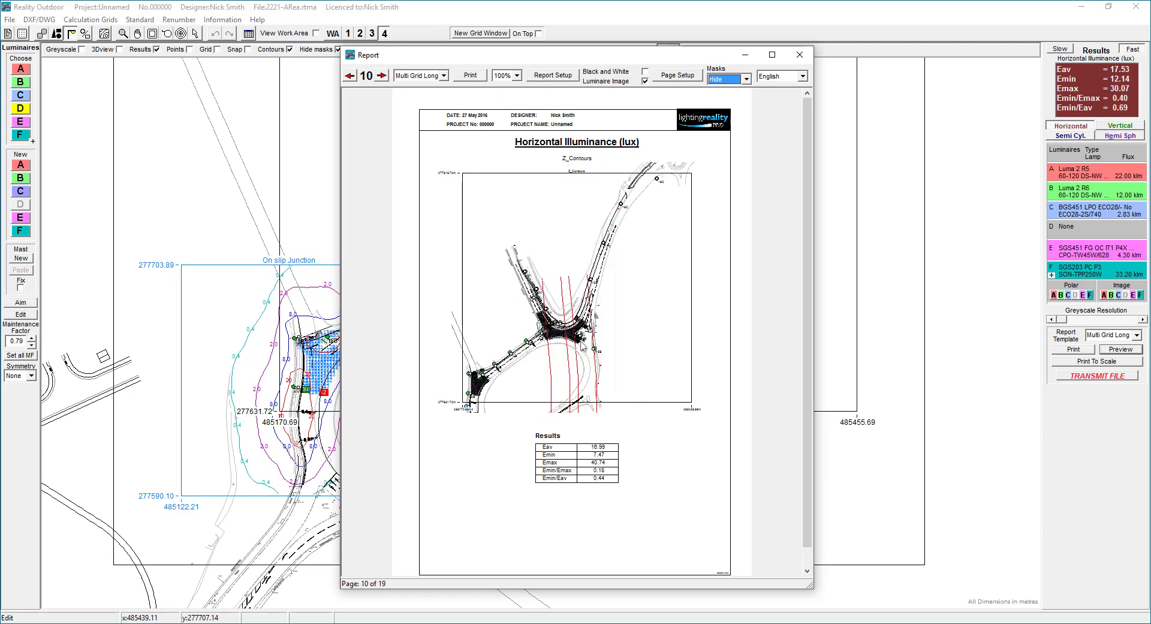
click(806, 59)
- Preview the report with the Short template again and return to its Layout Report page
click(1137, 337)
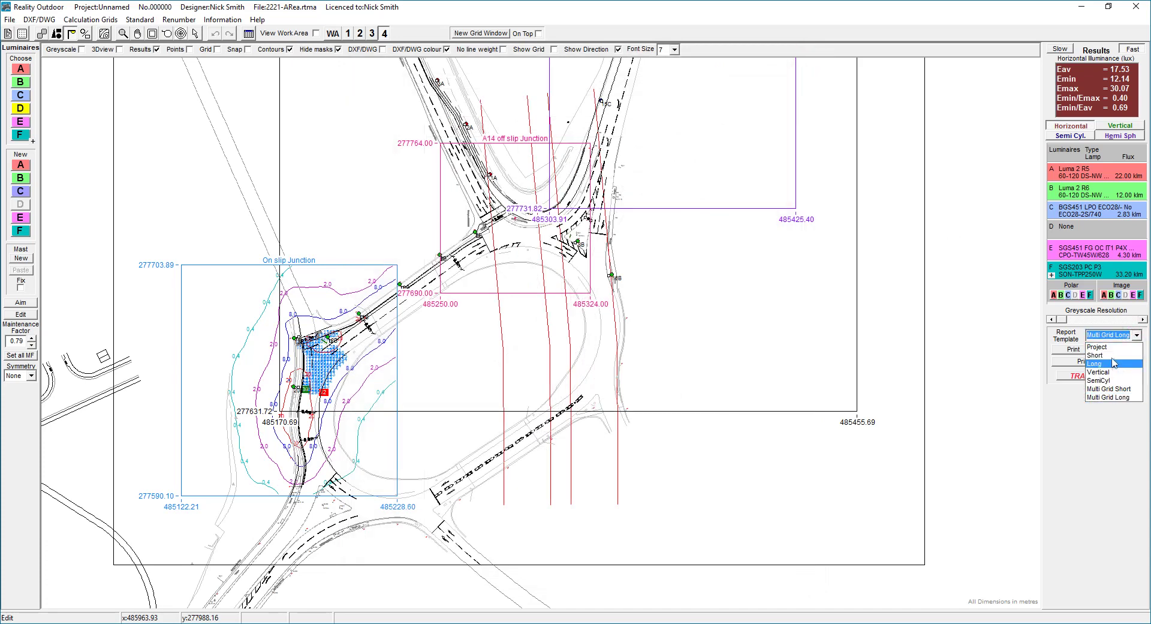
click(1115, 367)
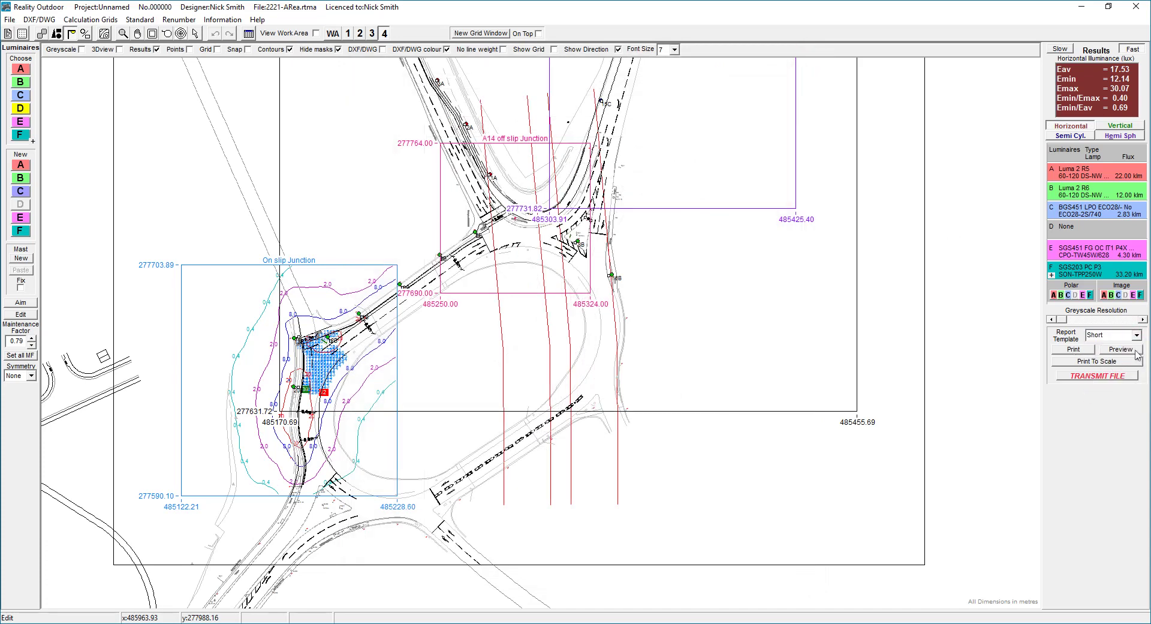
click(1121, 350)
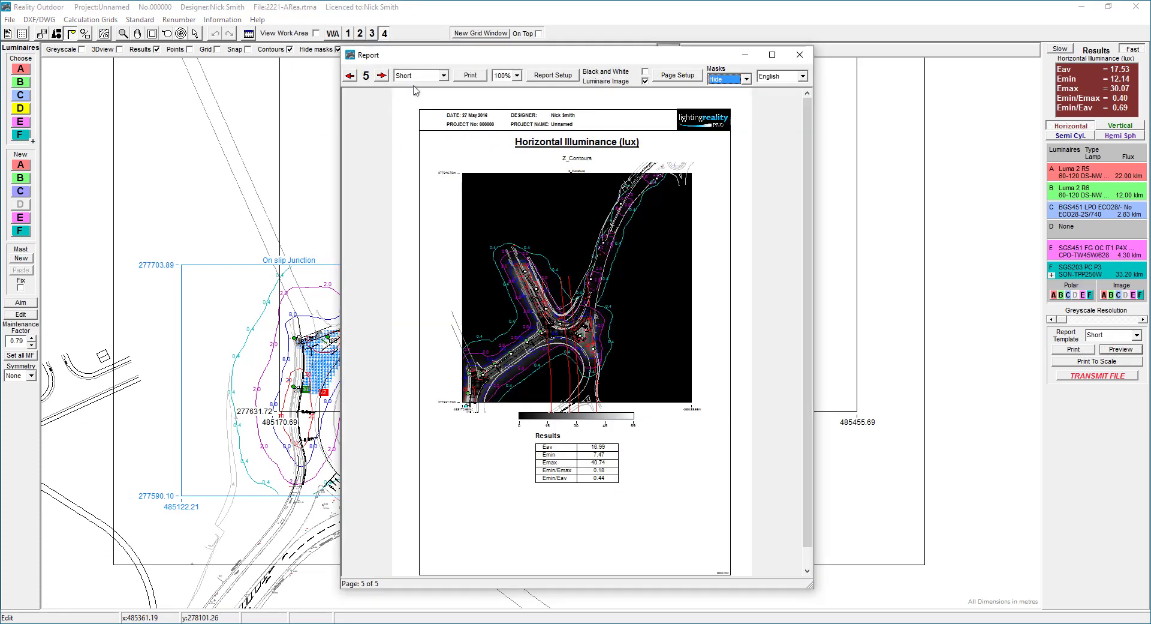
click(350, 76)
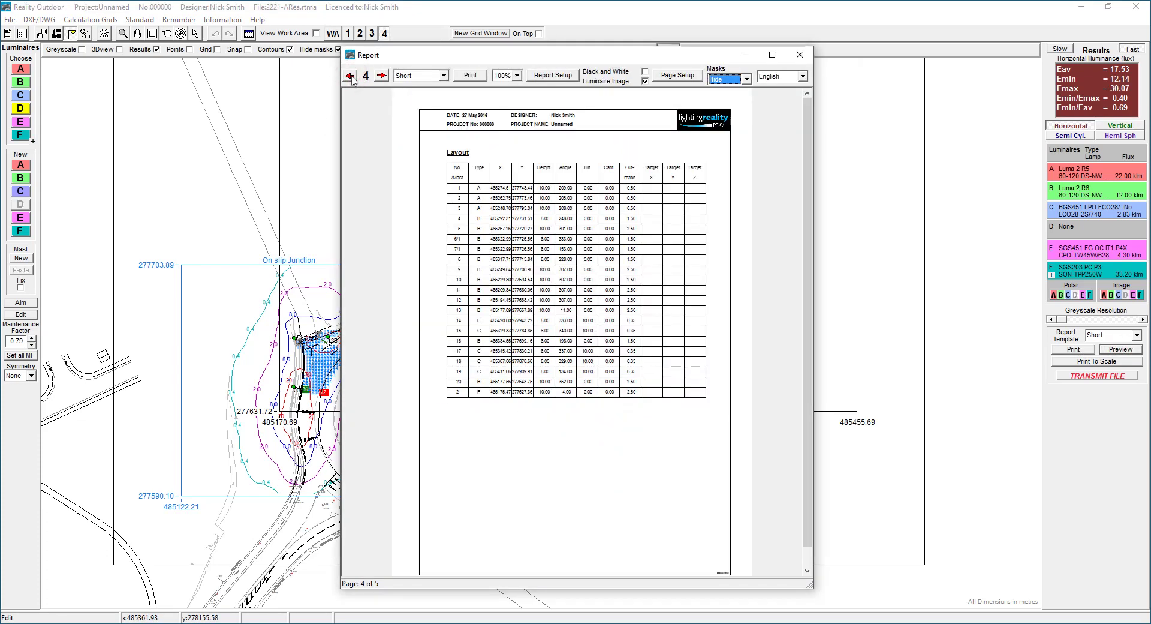
click(350, 76)
click(350, 76)
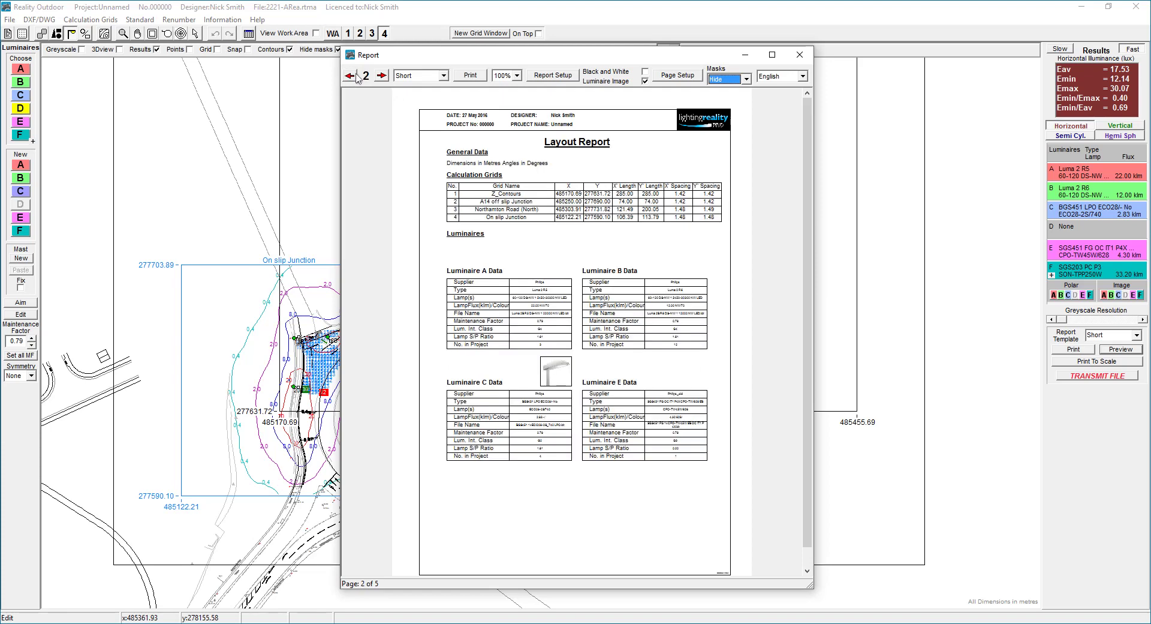
- In the report setup, clear the Horizontal page entry with its Summary, Points, Contours and Greyscale options
click(563, 78)
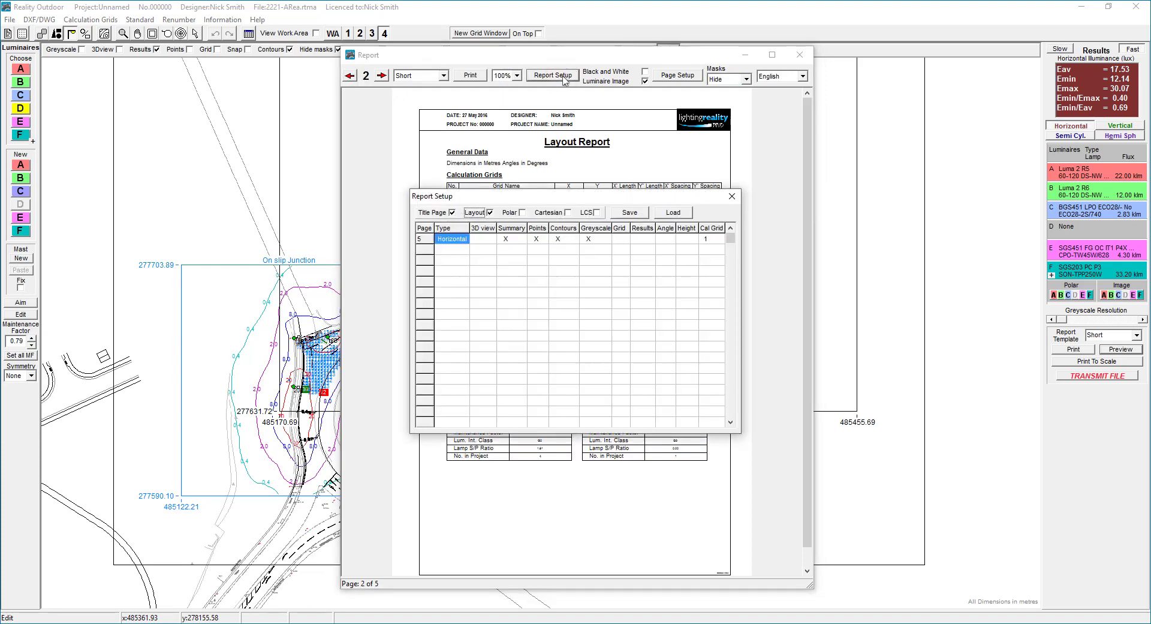
click(454, 241)
click(454, 241)
click(507, 239)
click(537, 240)
click(559, 240)
click(587, 239)
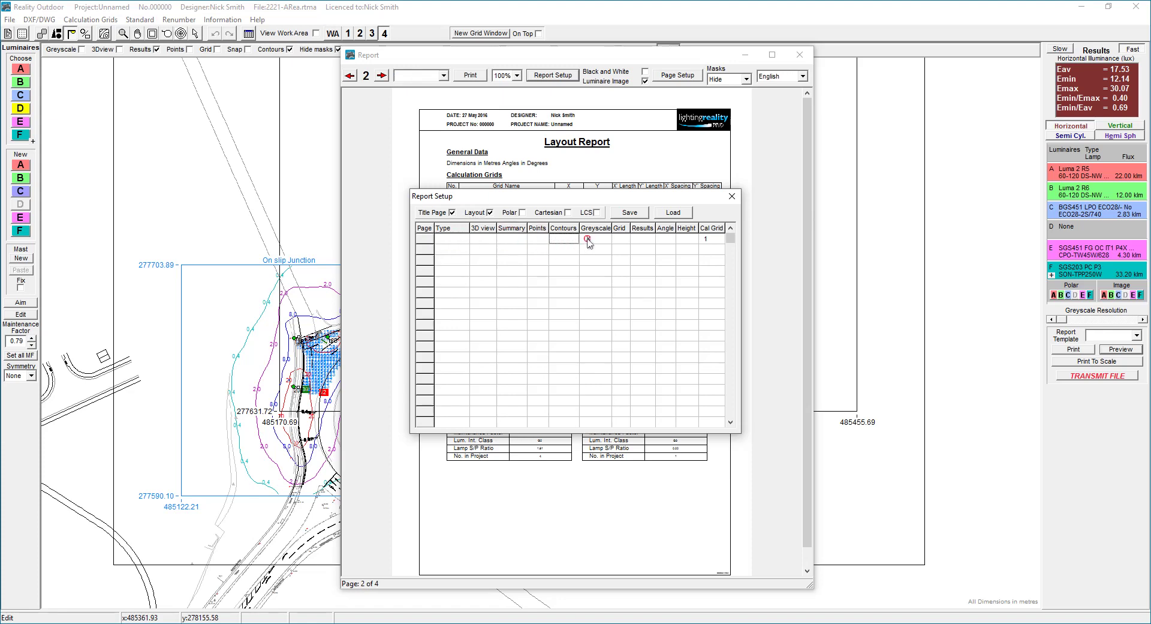
- Exclude the title page from the report, close the setup, and view the report's first page
click(453, 212)
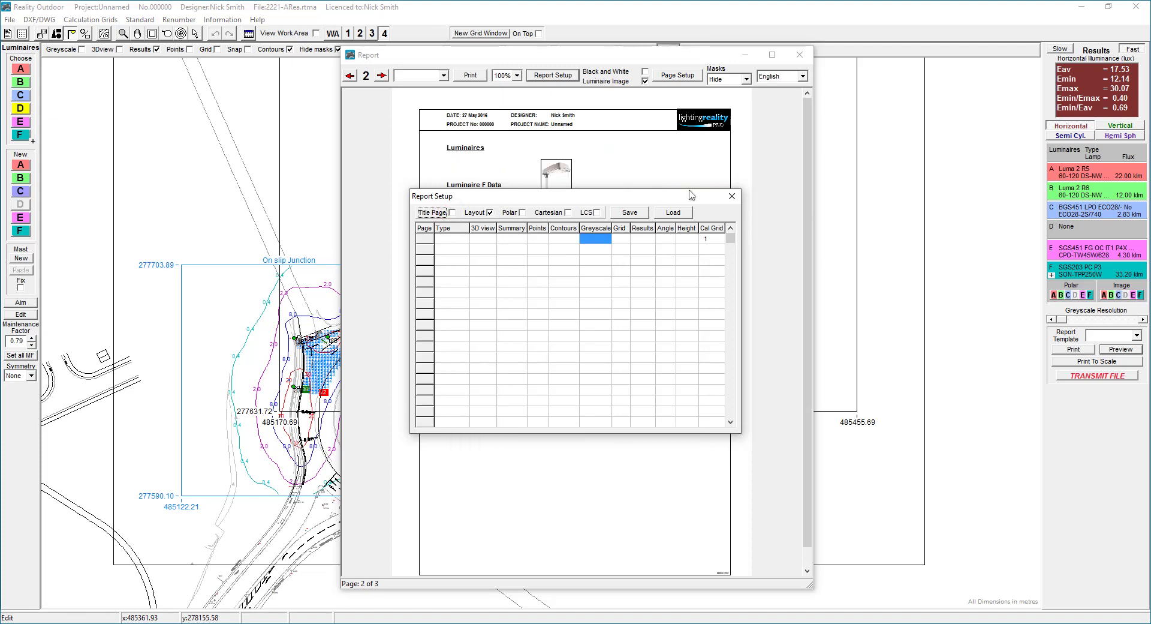
click(732, 197)
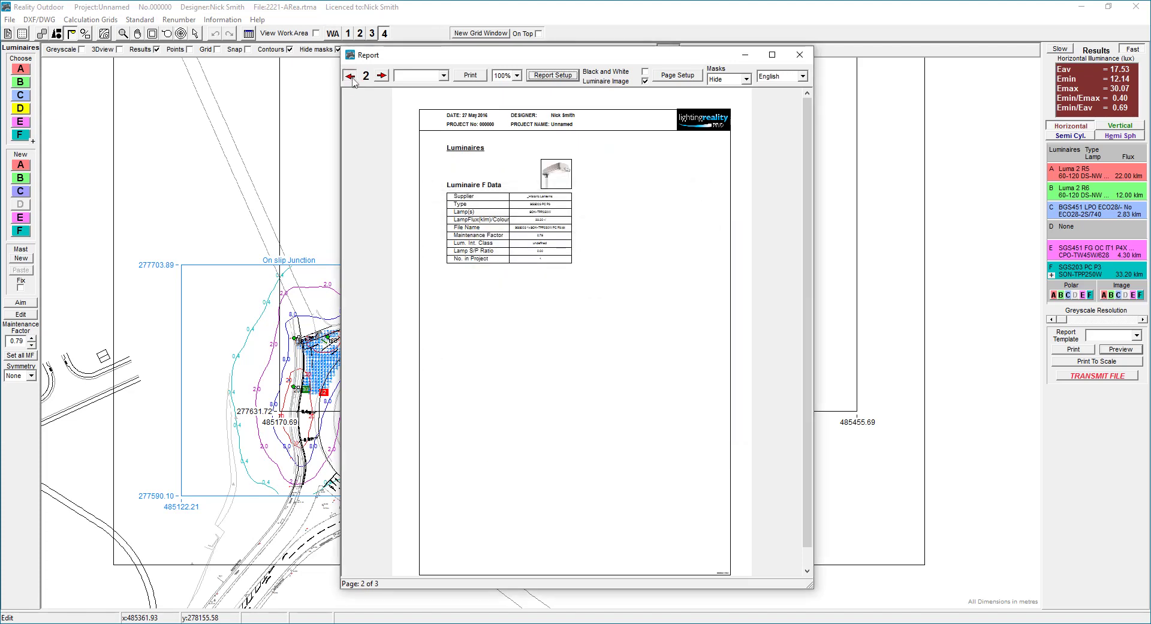
click(349, 76)
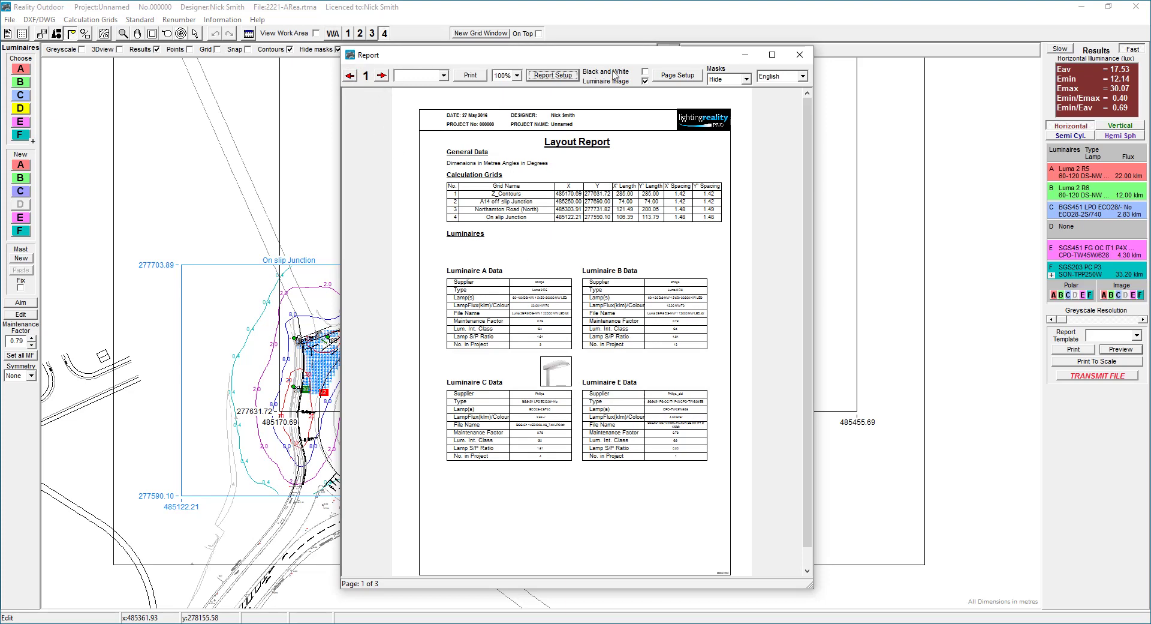
- Save the current report setup as a template named Layout and close the setup
click(549, 77)
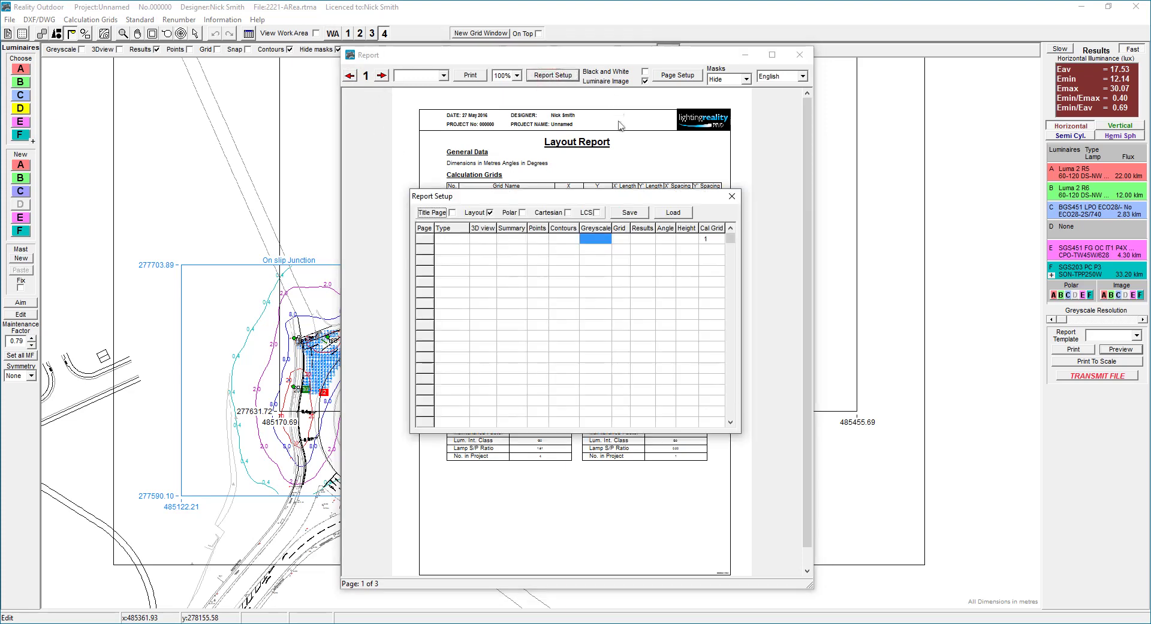
click(630, 213)
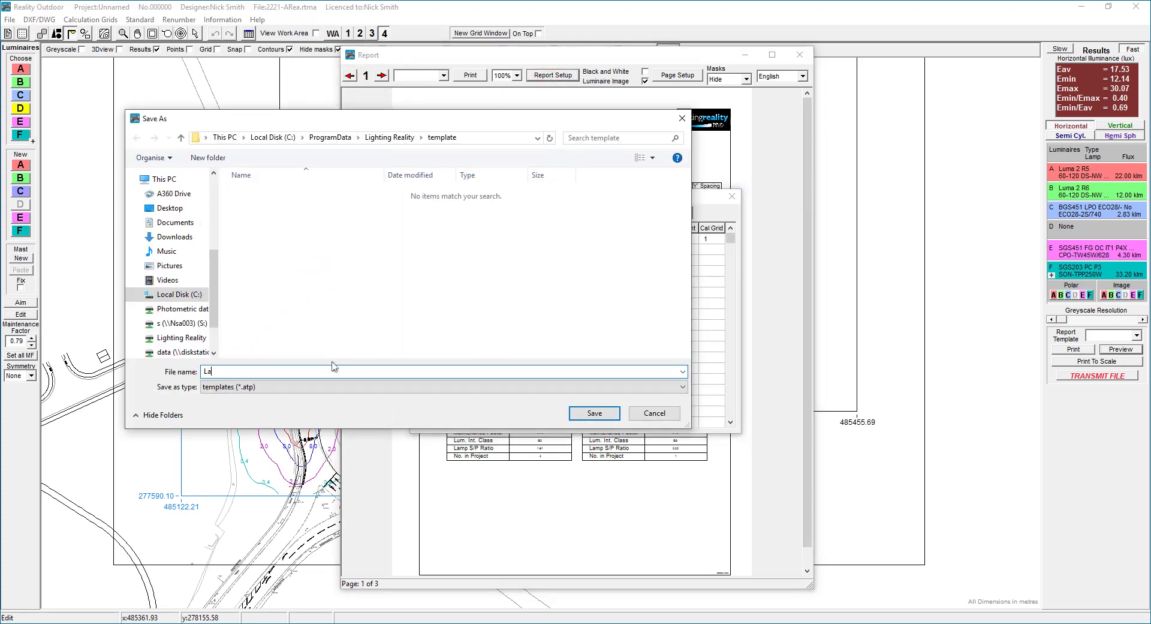
text(Layout)
key(Return)
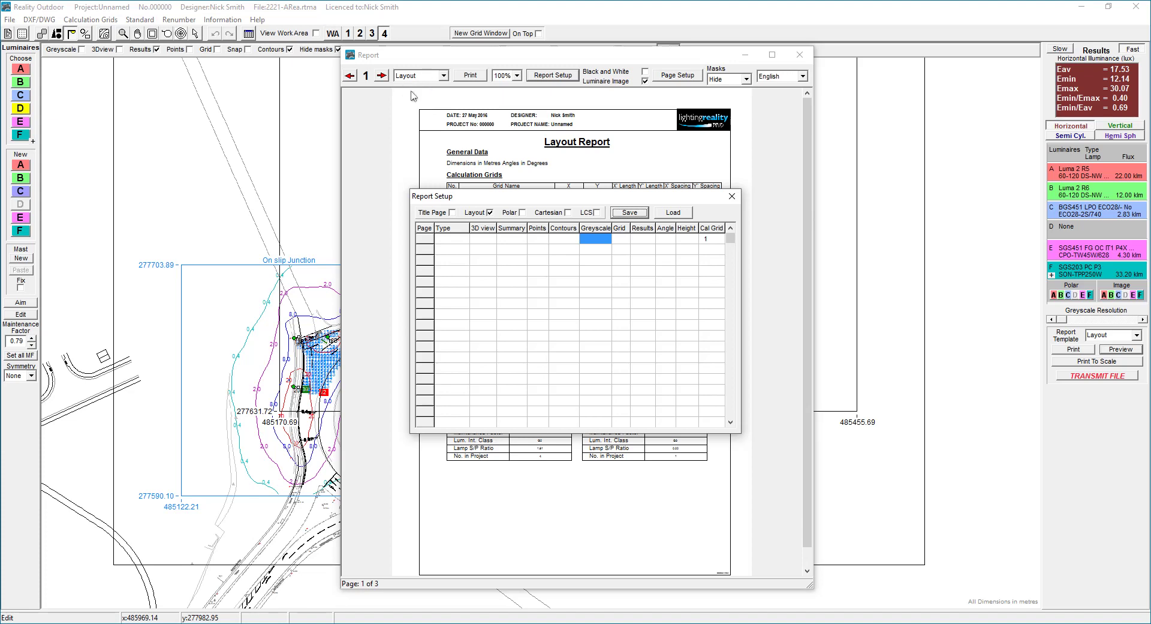
click(733, 197)
- Switch the report to the Short template and add Horizontal page entries for calculation grids 2, 3 and 4 in its setup
click(423, 76)
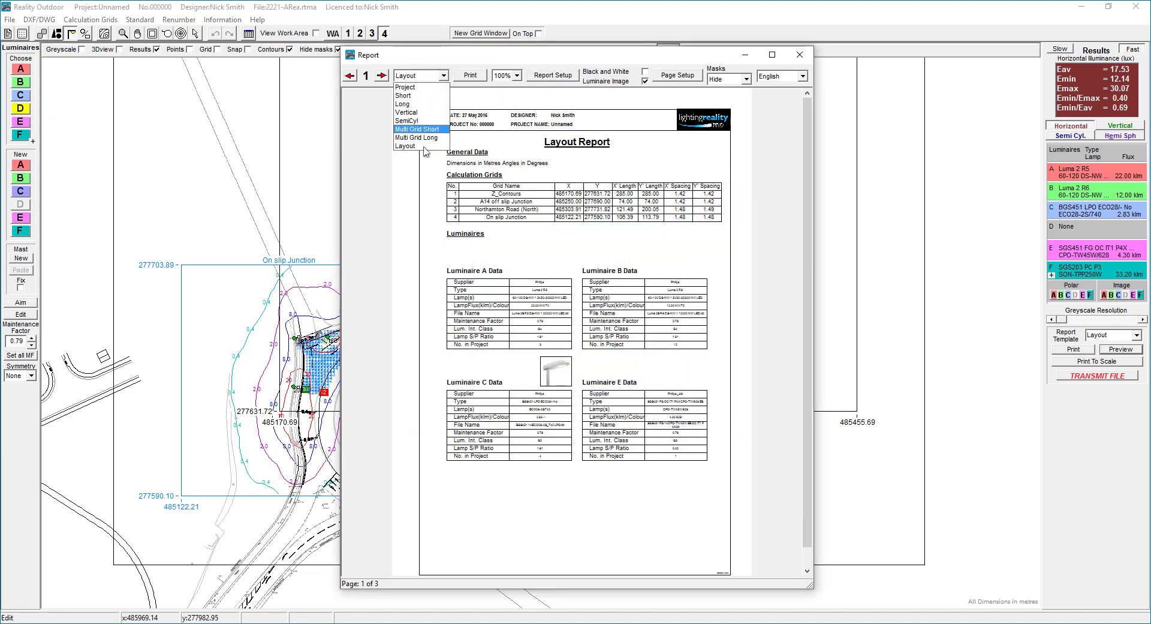
click(422, 96)
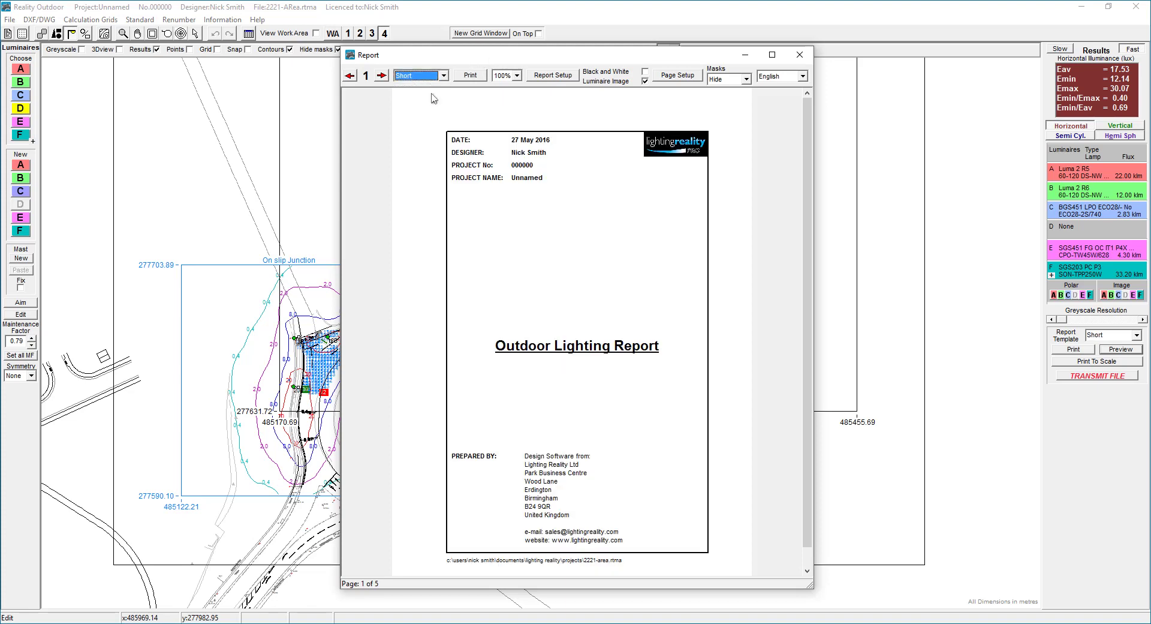
click(553, 76)
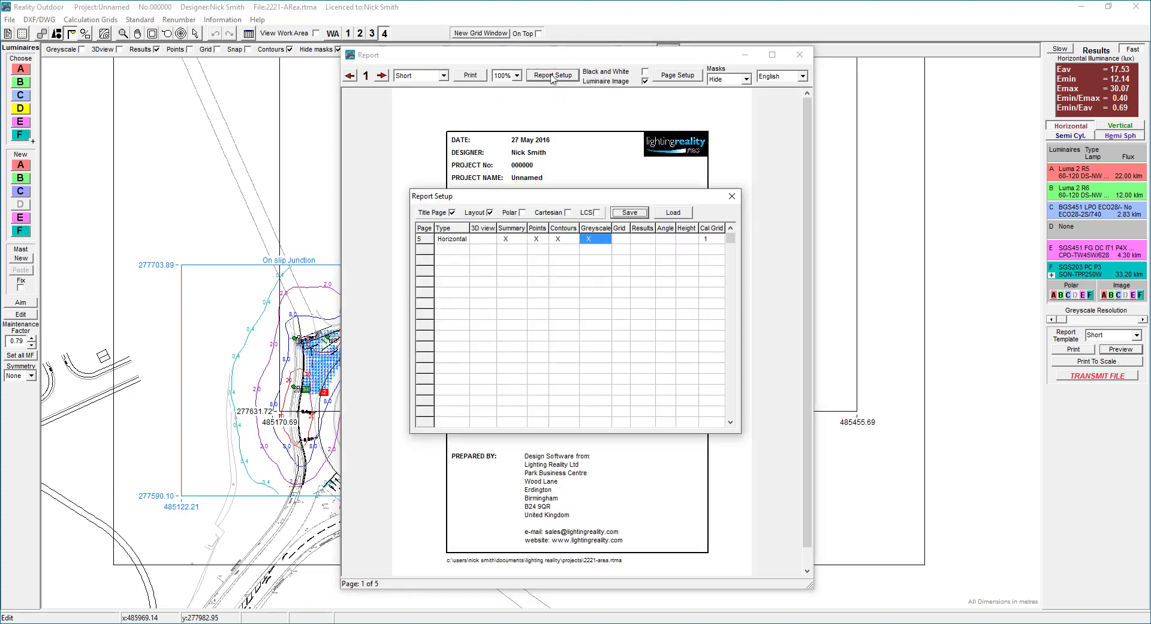
click(449, 250)
click(712, 250)
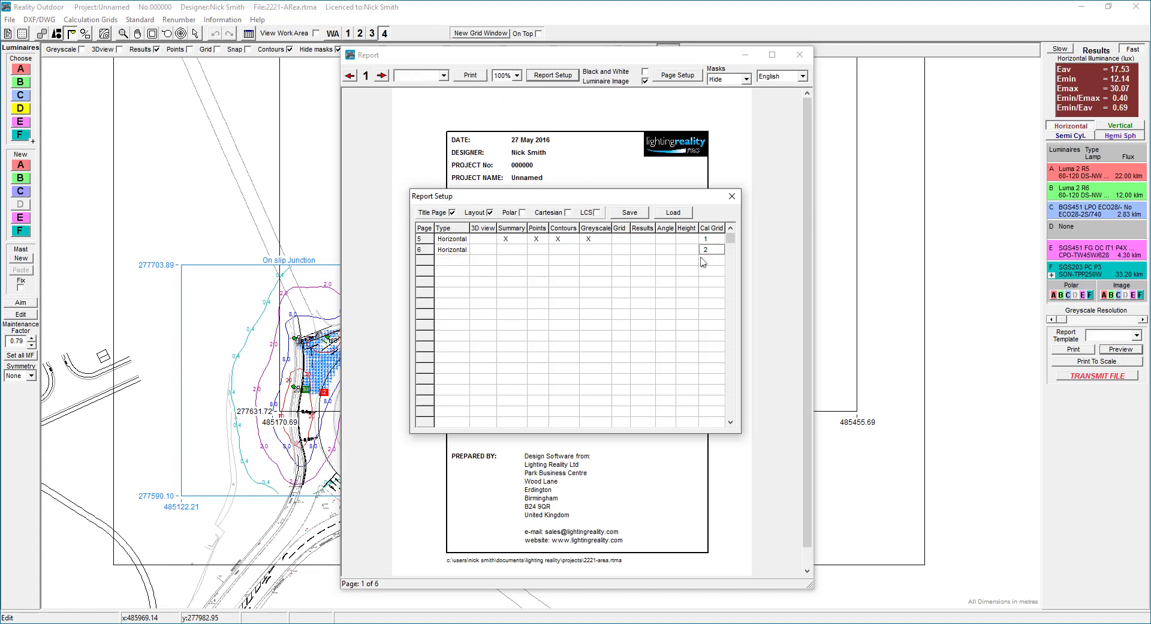
click(453, 260)
click(710, 262)
click(451, 273)
click(711, 272)
click(454, 283)
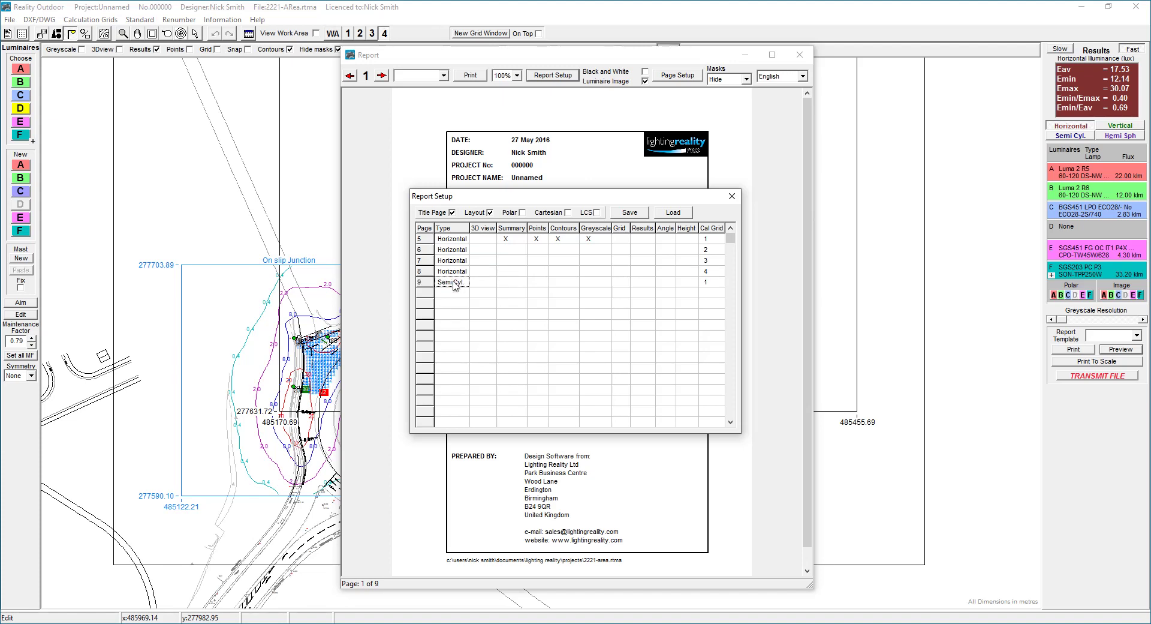
click(454, 283)
click(454, 283)
click(710, 282)
right_click(711, 283)
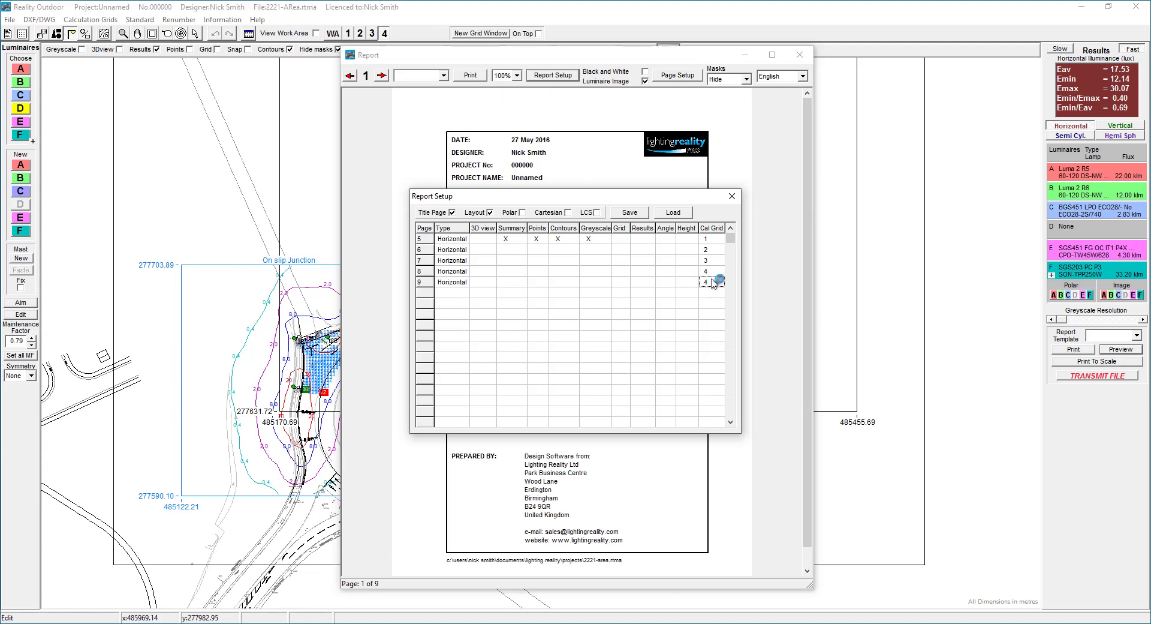
click(455, 283)
click(454, 283)
click(454, 283)
click(454, 283)
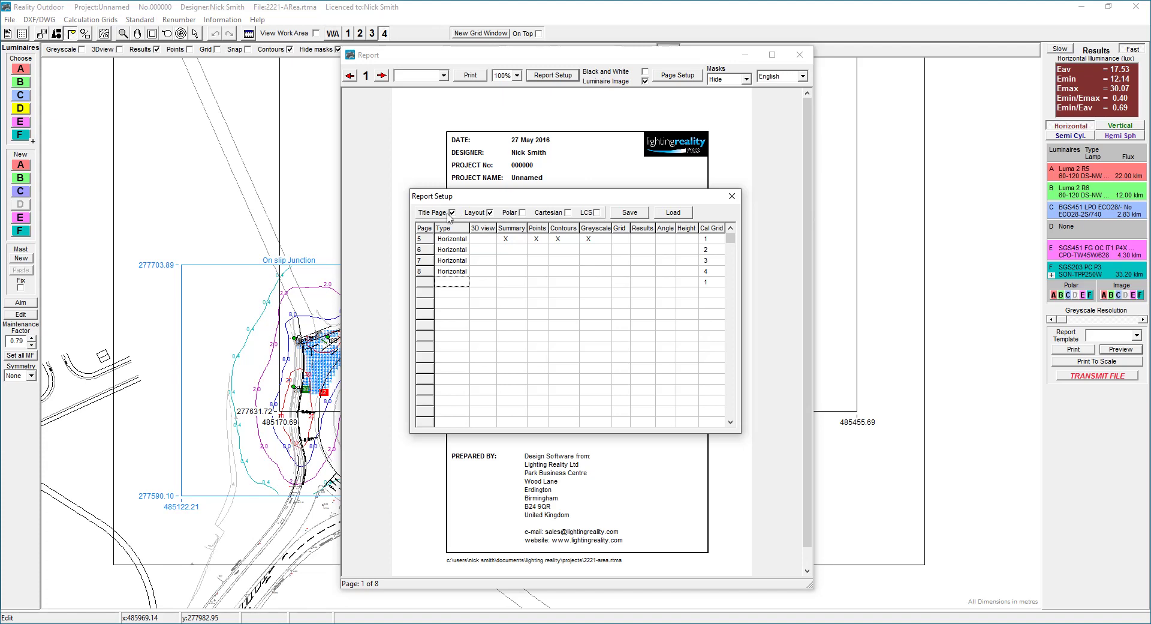
- Include the polar diagrams in the report and page through them for all luminaires up to luminaire F
drag(528, 201, 527, 256)
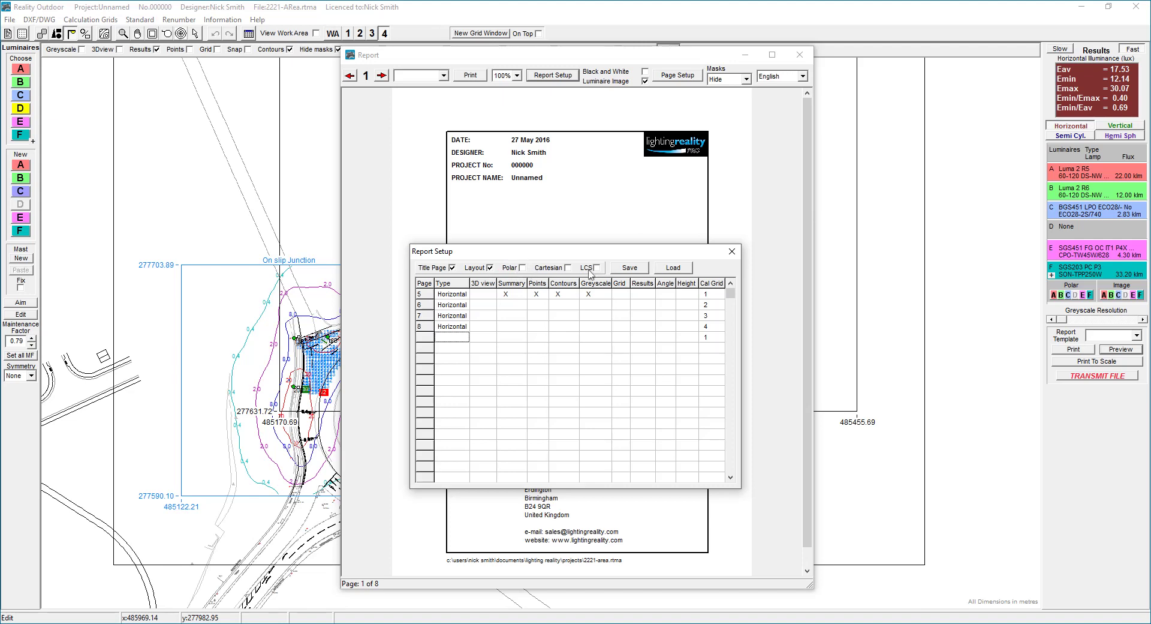
click(522, 267)
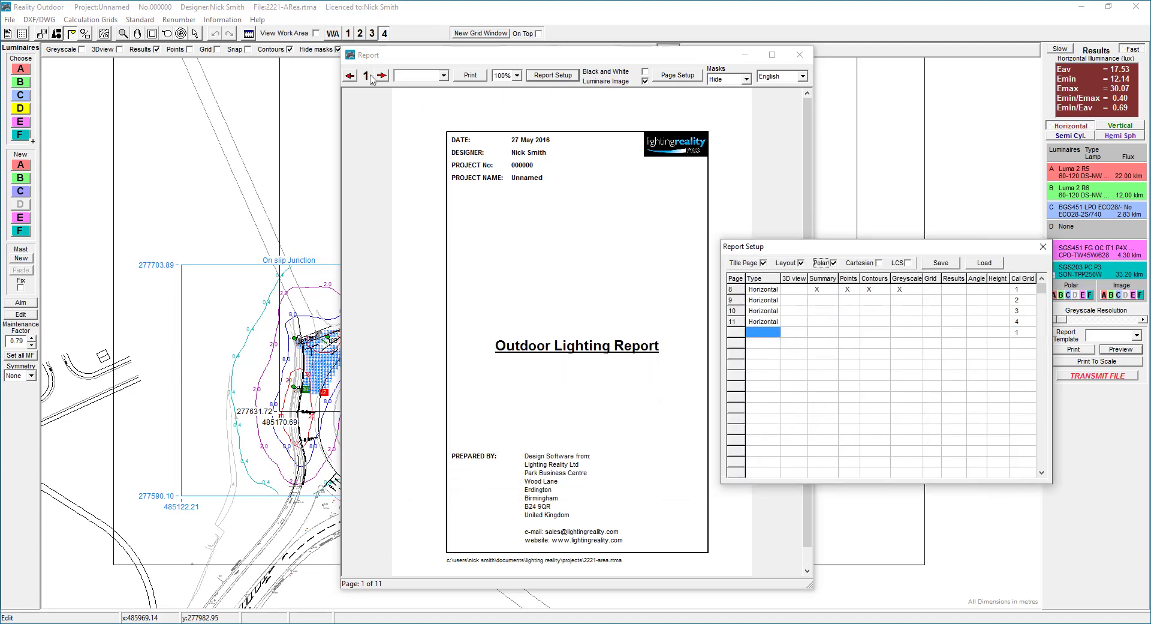
click(382, 76)
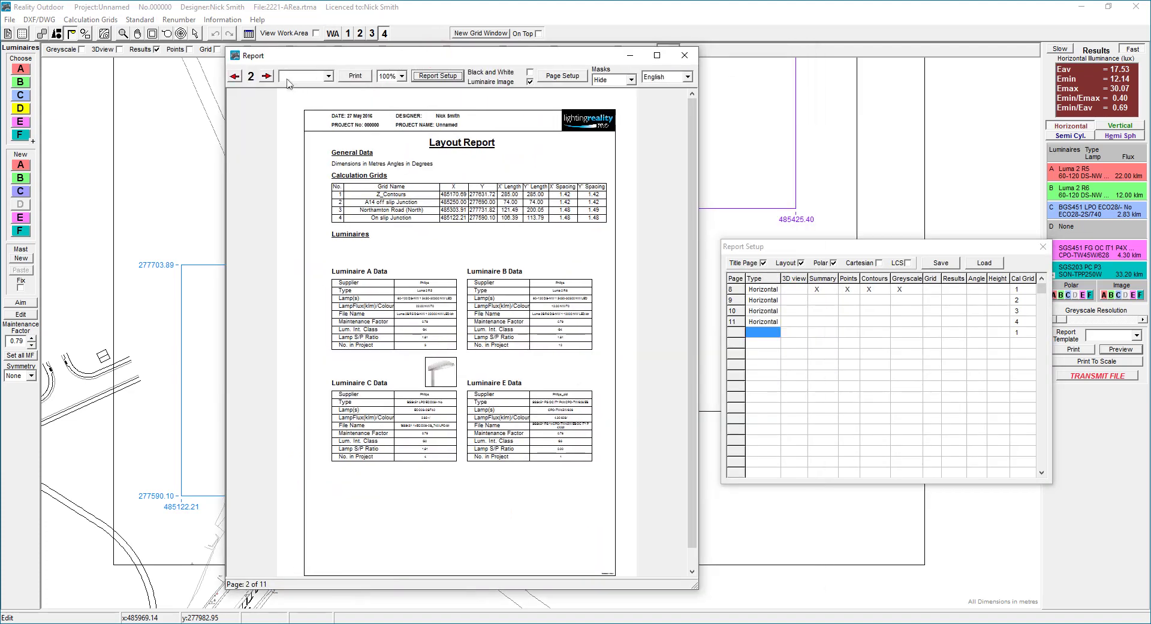
click(267, 77)
click(267, 76)
click(268, 77)
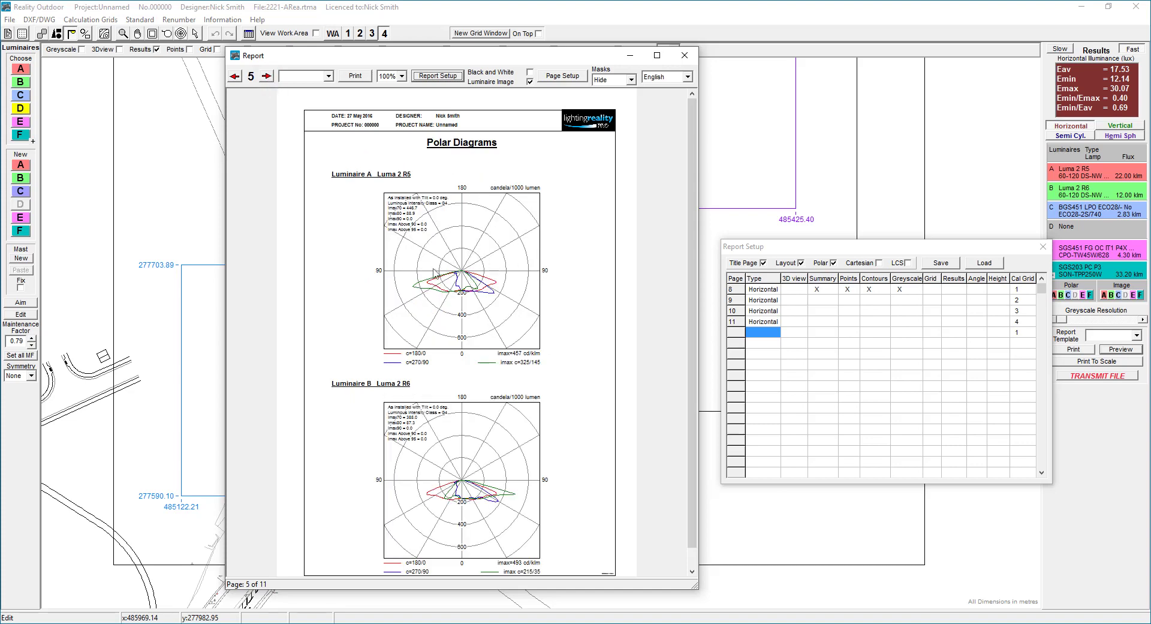
click(267, 76)
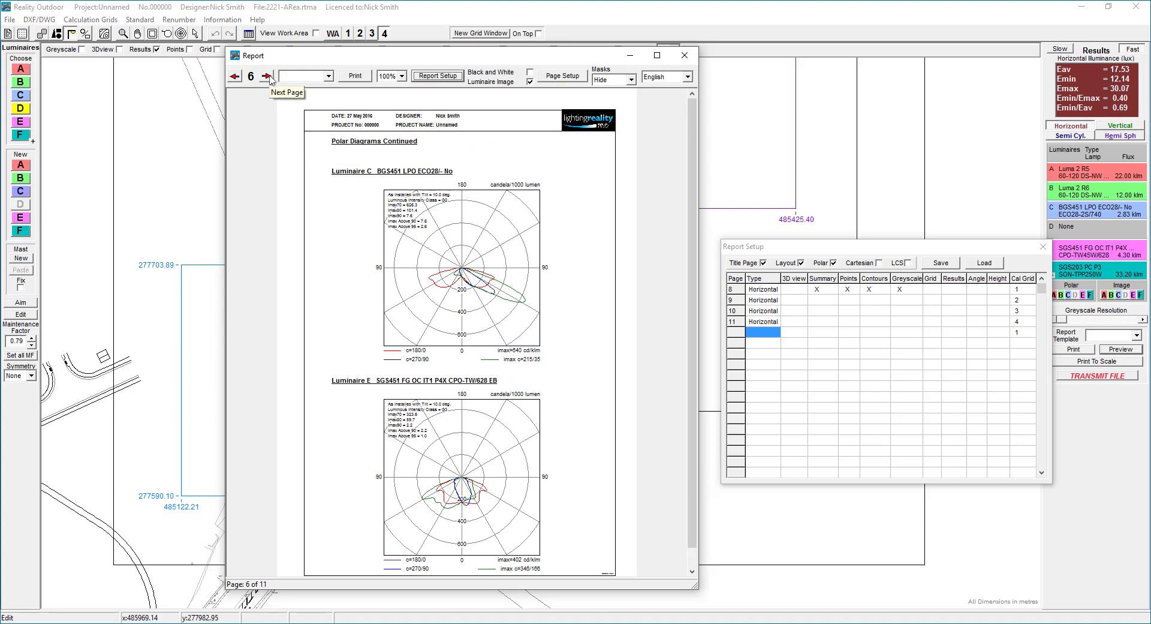
click(268, 76)
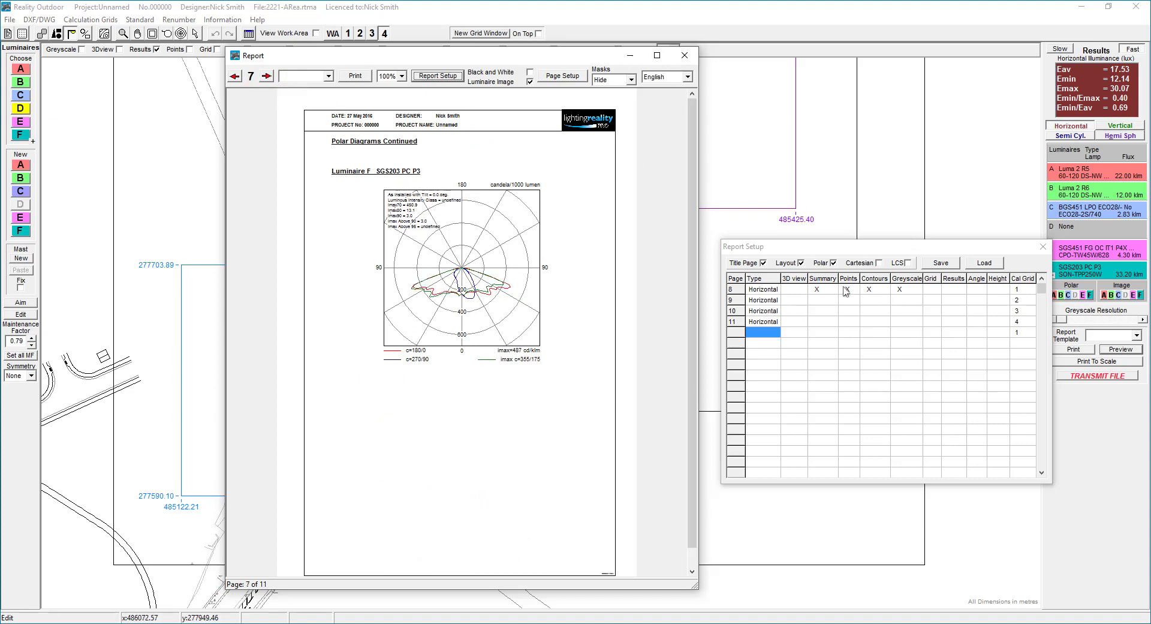
- Try Cartesian diagrams in place of the polar diagrams, view the luminaire pages, and exclude the Cartesian diagrams
click(834, 264)
click(880, 264)
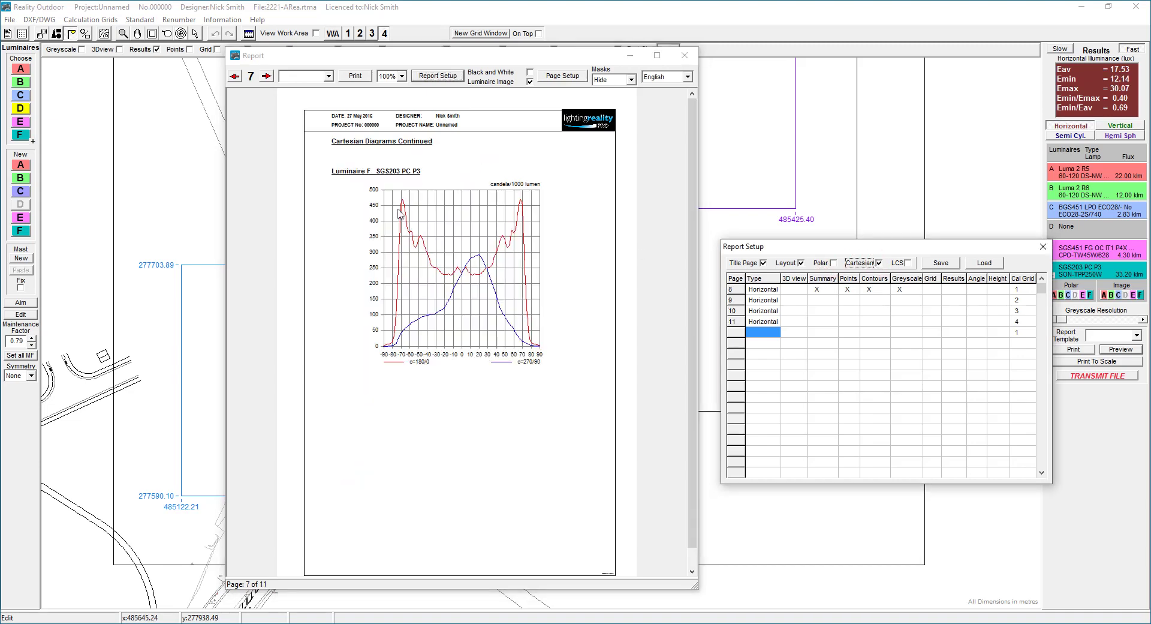
click(235, 76)
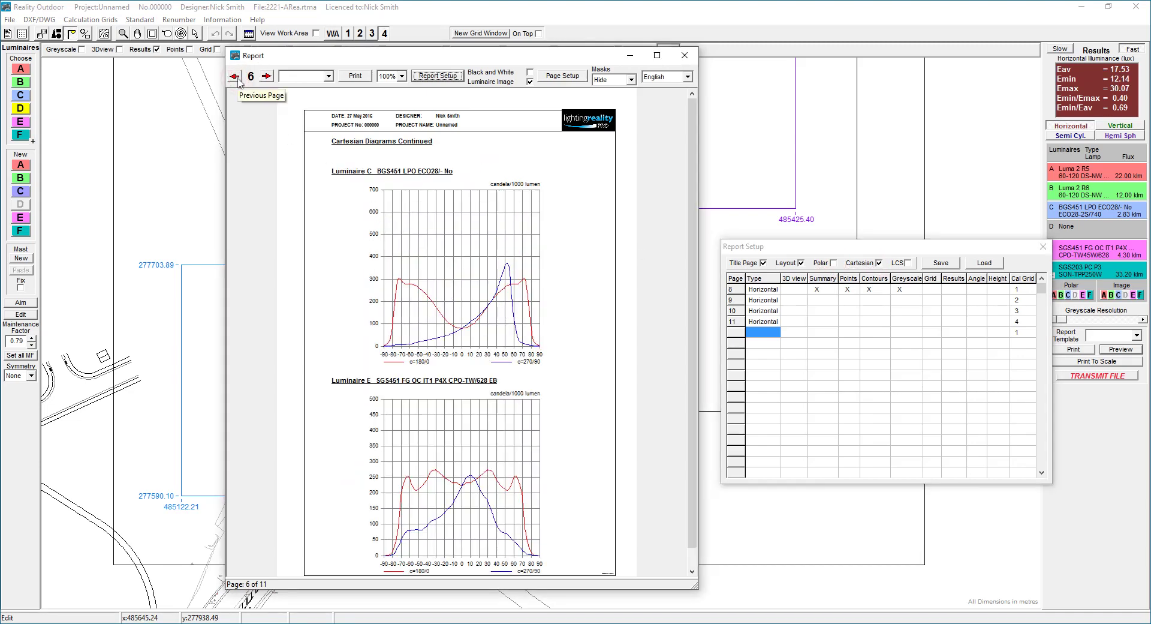
click(880, 264)
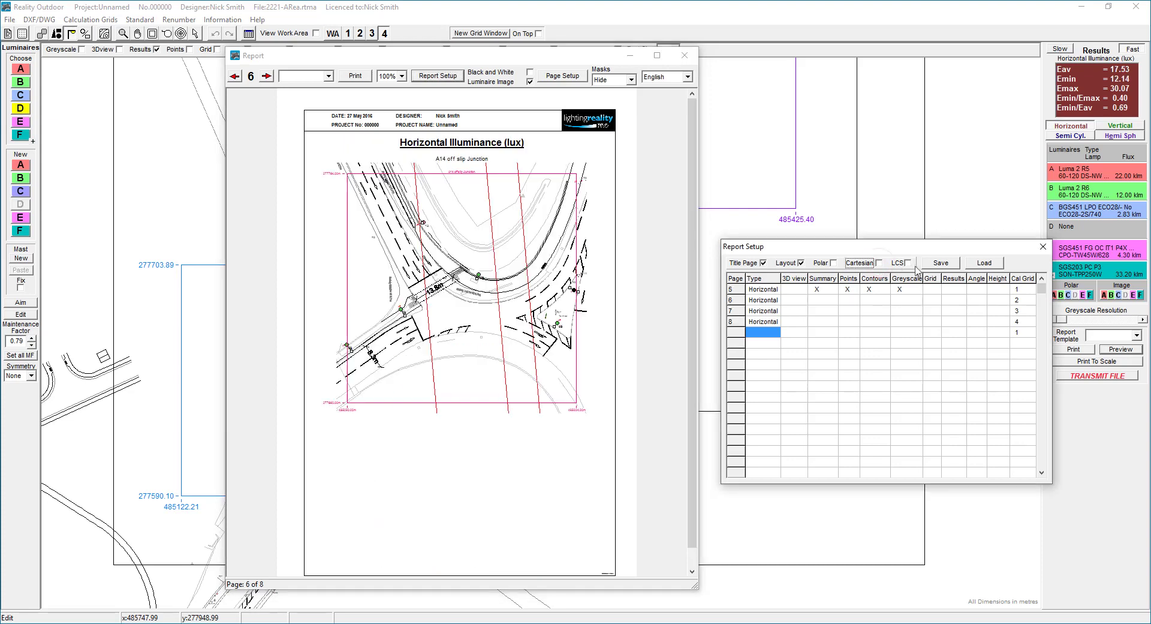
- Include the LCS graphs in the report and view their pages back to luminaires A and B
click(909, 263)
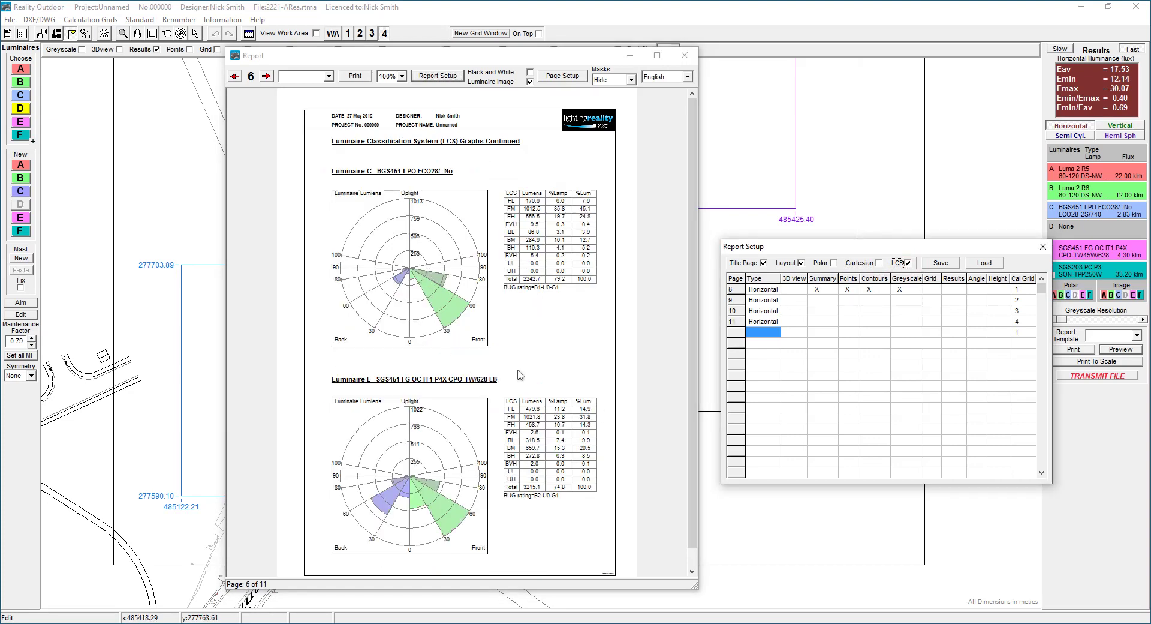
click(235, 77)
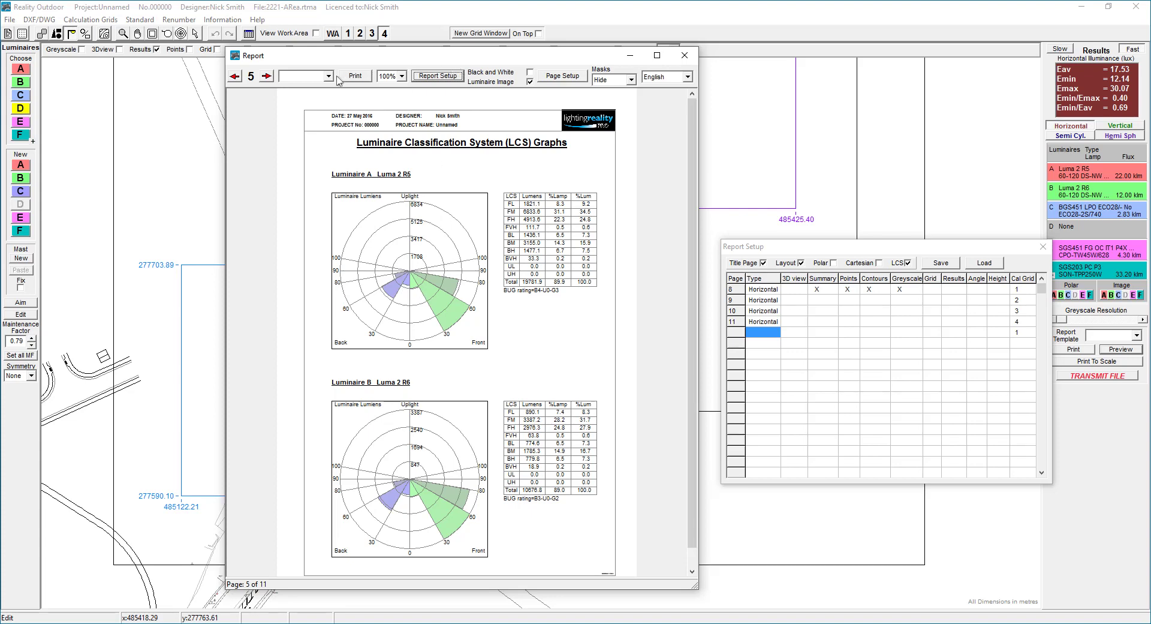
click(445, 79)
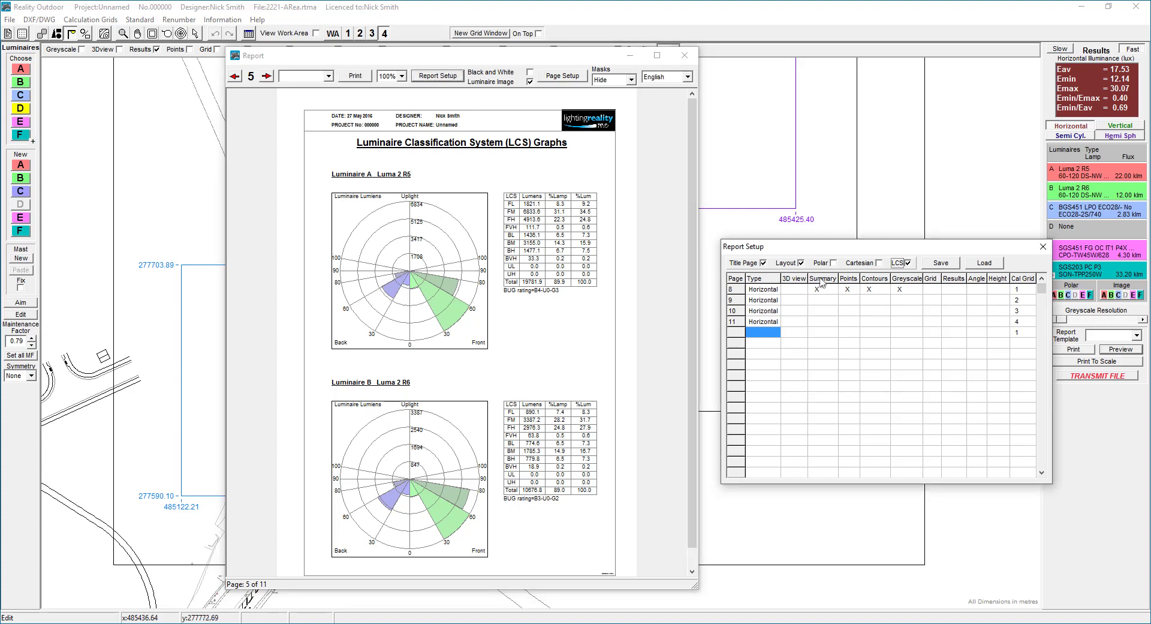
- Include the polar diagrams alongside the LCS graphs and save the setup as a template named "Defalut 4 grid template"
drag(834, 251, 405, 235)
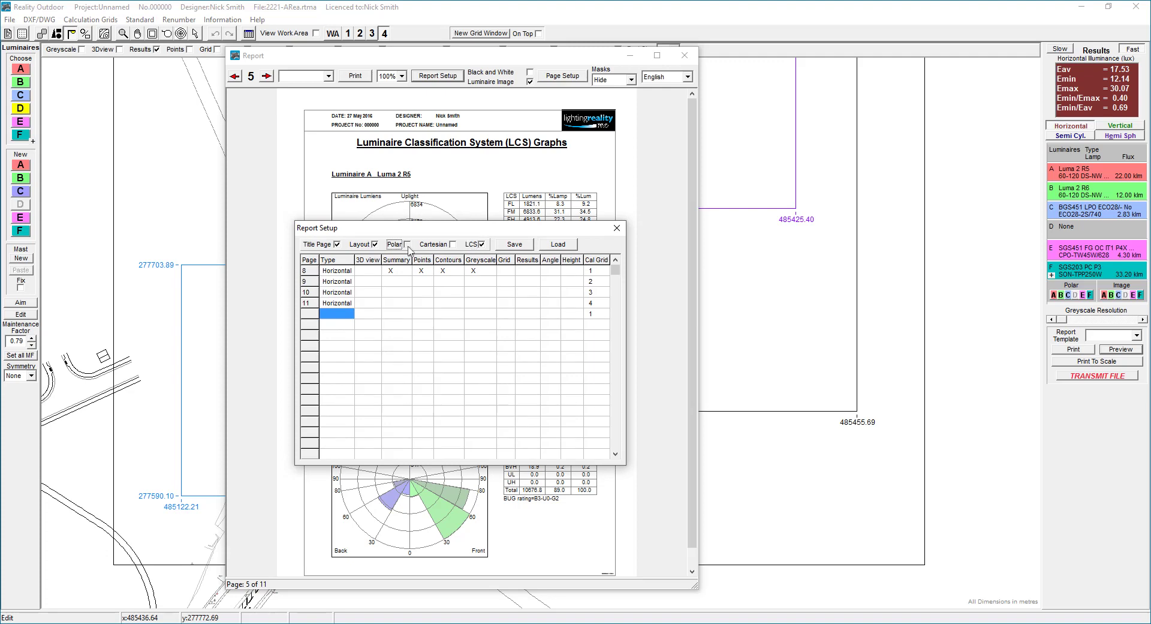
click(406, 246)
click(611, 244)
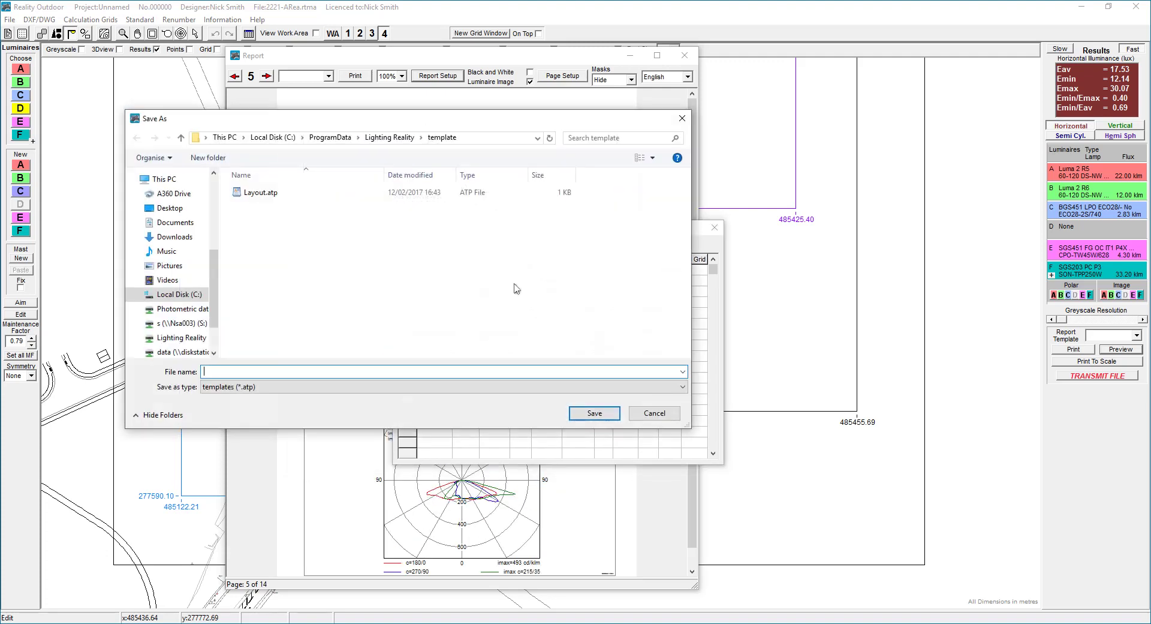
text(Defalut 4 grid template)
key(Return)
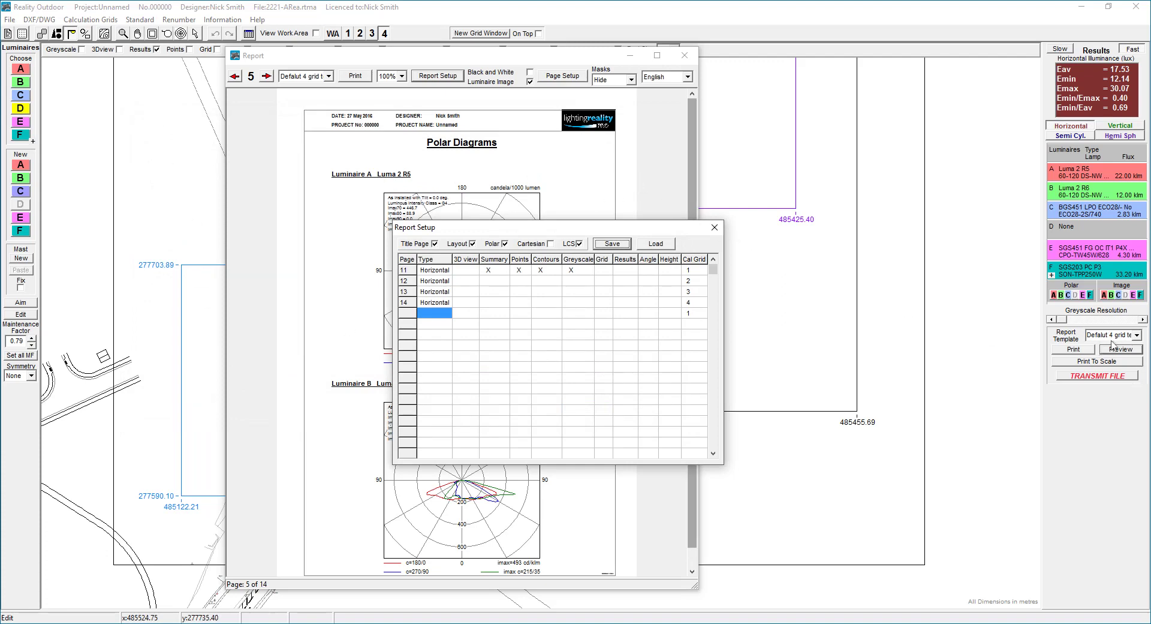
click(715, 228)
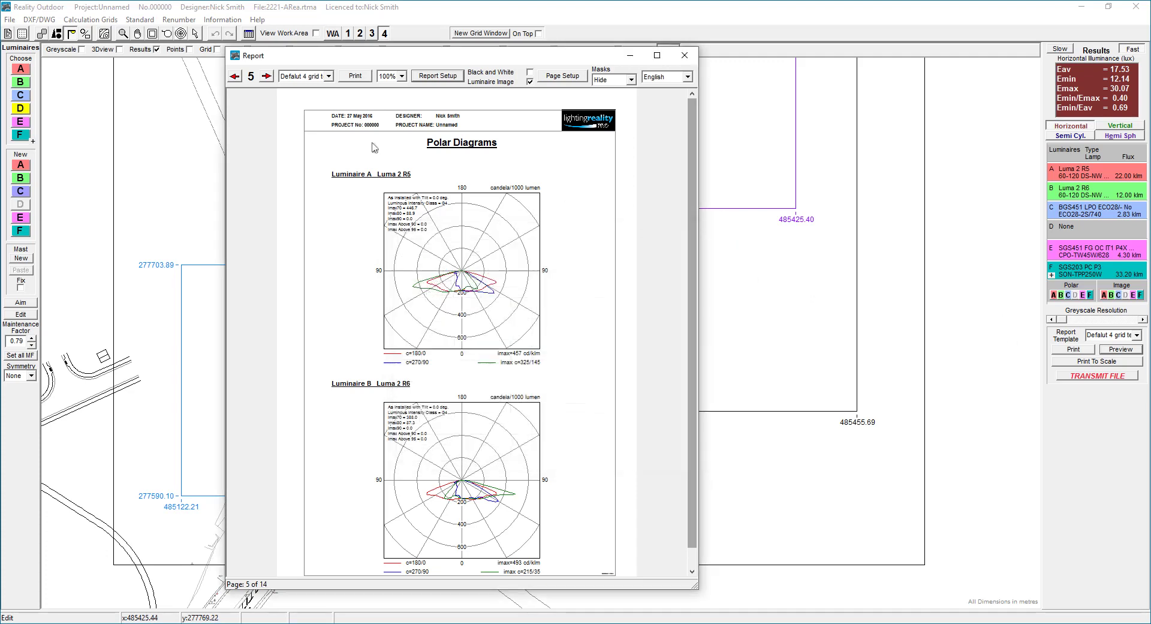
click(267, 77)
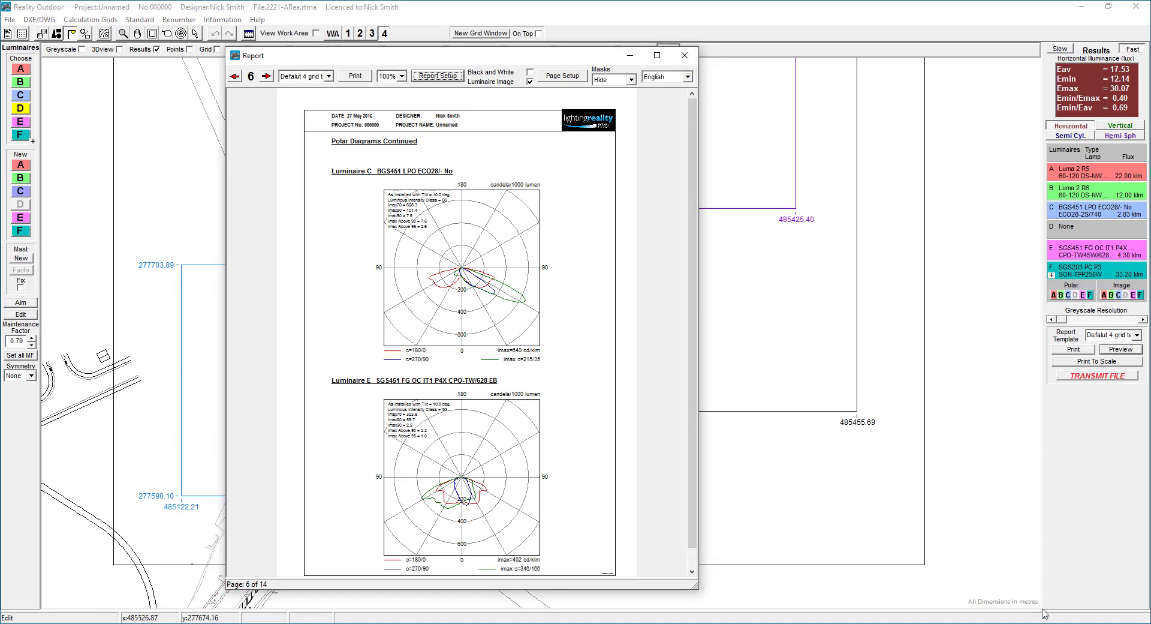
click(1022, 623)
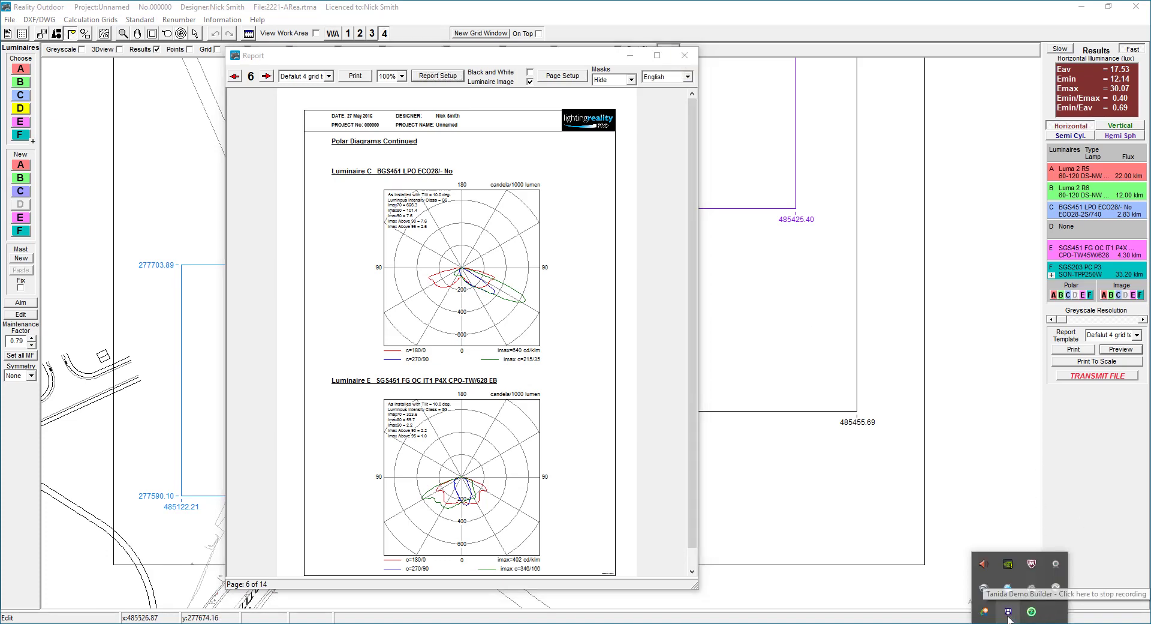